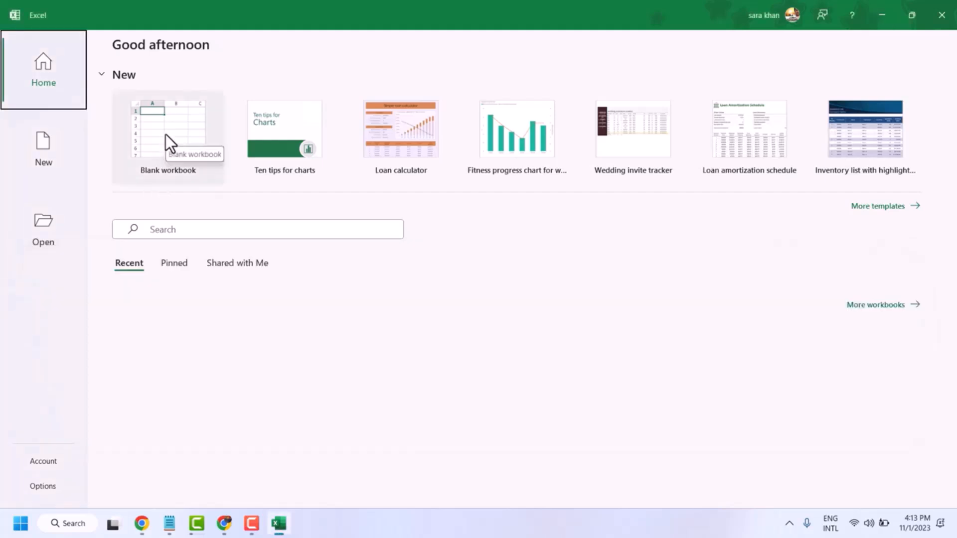
# - Create a blank workbook and insert an empty 2-D clustered column chart, leaving the chart deselected
pyautogui.click(166, 133)
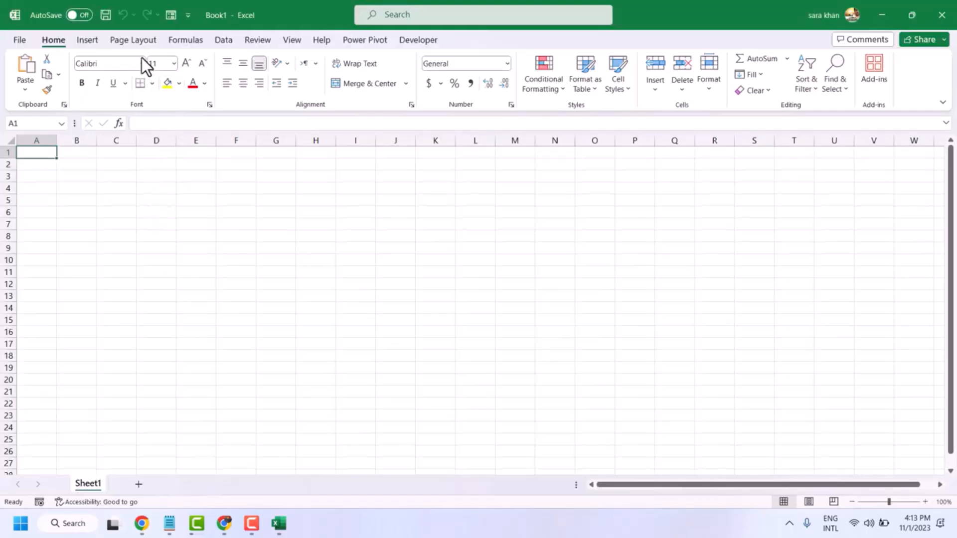
pyautogui.click(87, 40)
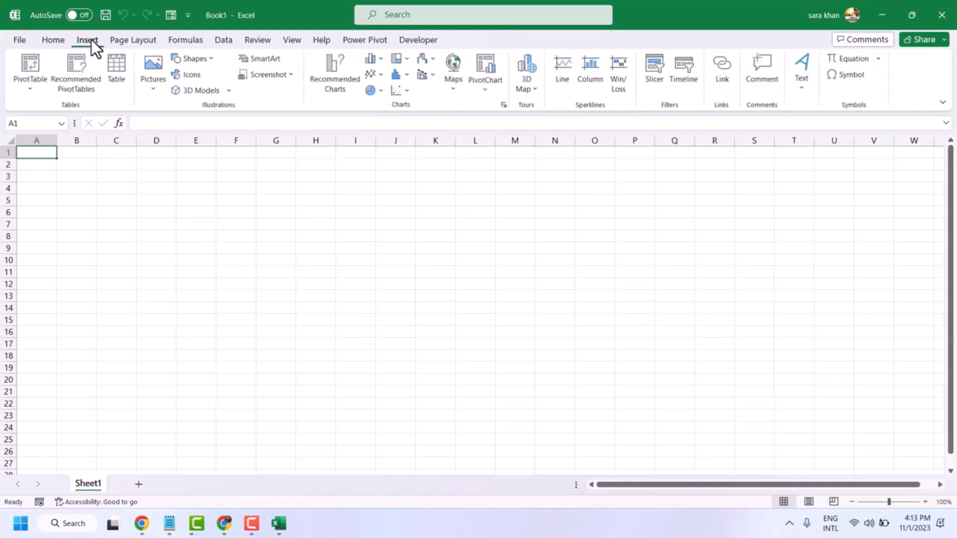
pyautogui.click(381, 58)
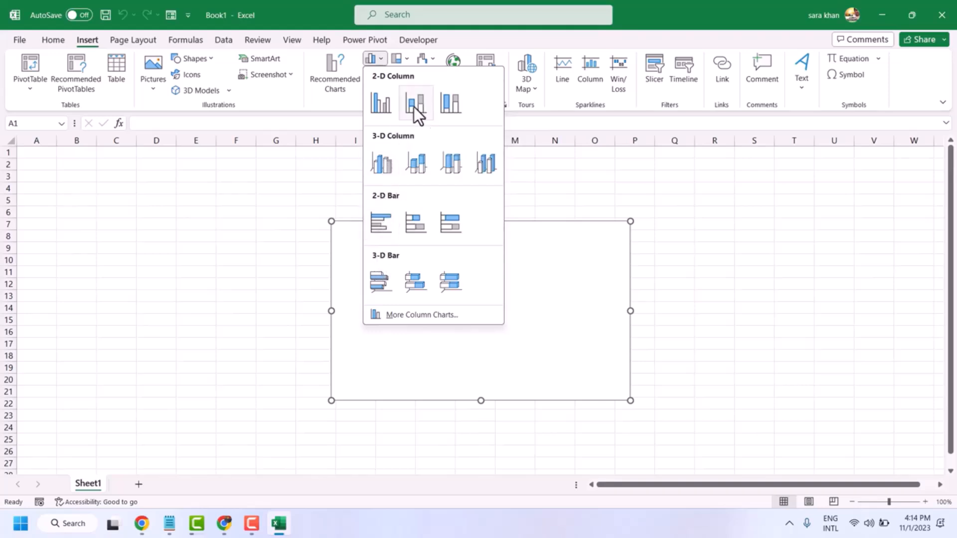
pyautogui.click(375, 105)
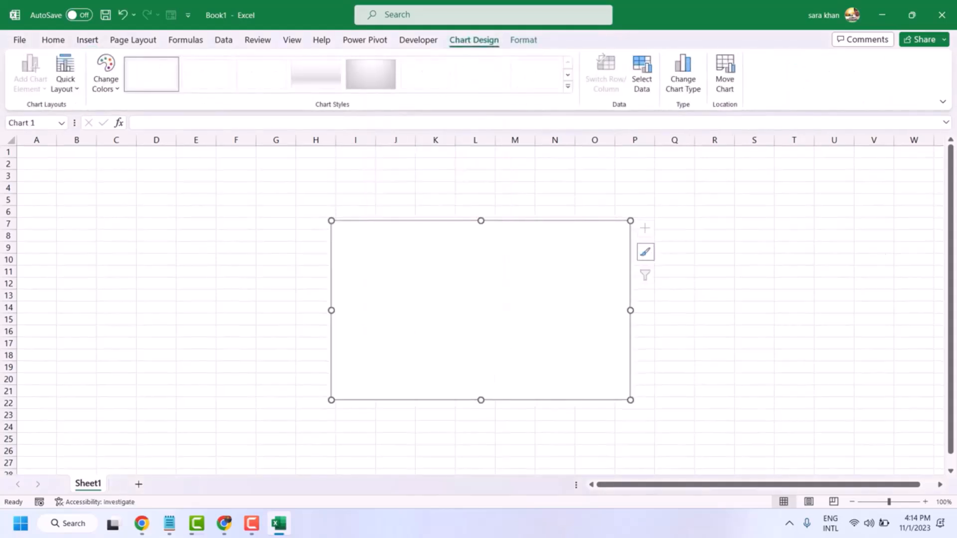
pyautogui.click(218, 201)
pyautogui.click(235, 234)
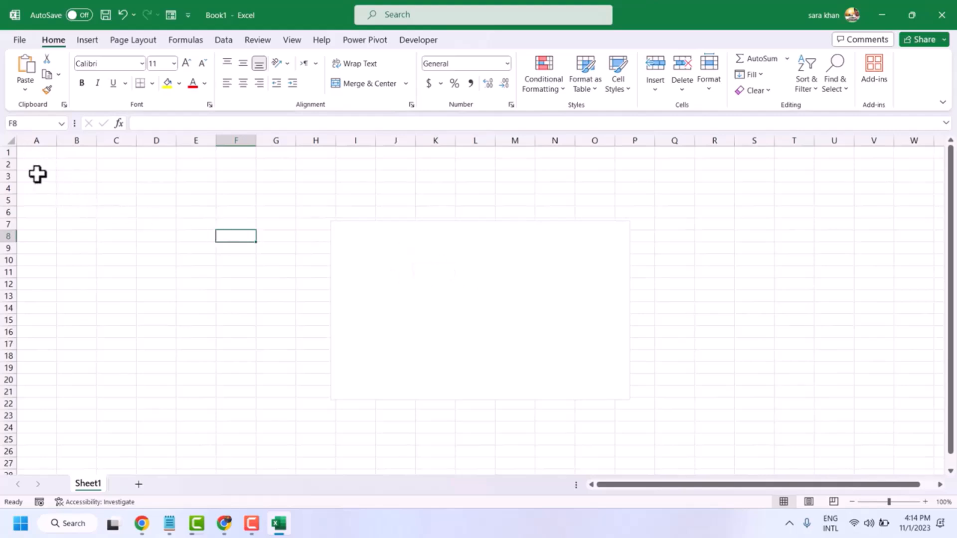
# - Enter the labels Term 1, Term 2 and Term 3 in cells A1 to A3
pyautogui.click(32, 154)
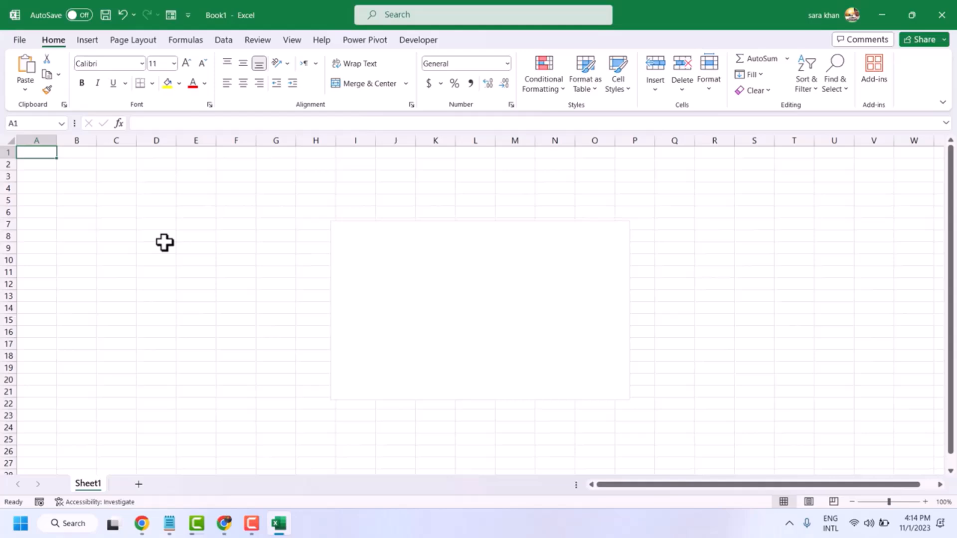
pyautogui.write('Term')
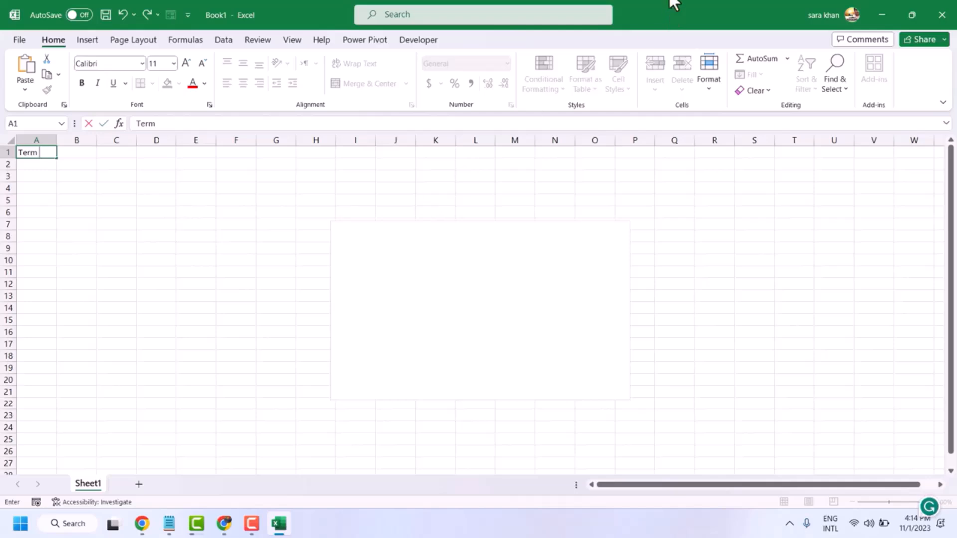
pyautogui.write(' 1')
pyautogui.click(36, 165)
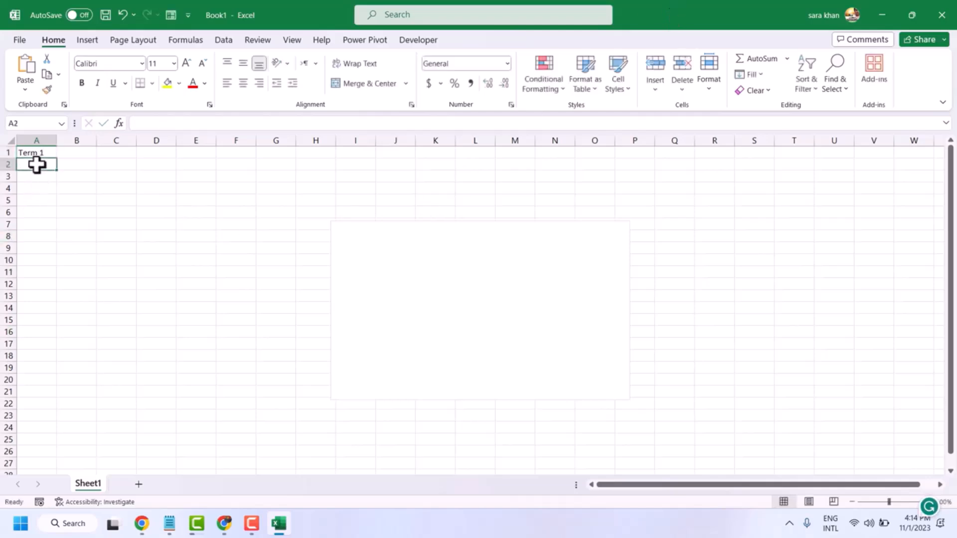
pyautogui.write('Term 1')
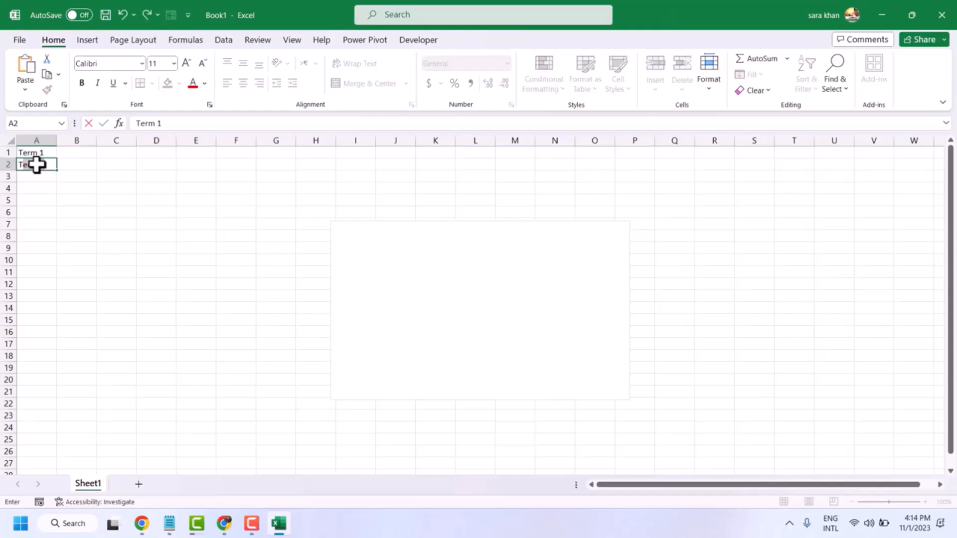
pyautogui.click(44, 165)
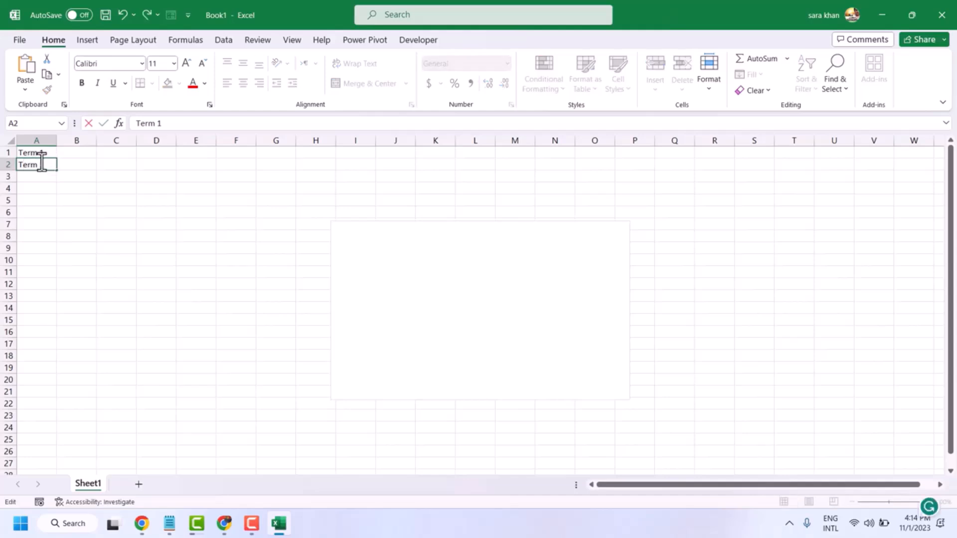
pyautogui.doubleClick(43, 164)
pyautogui.write('2')
pyautogui.press('Return')
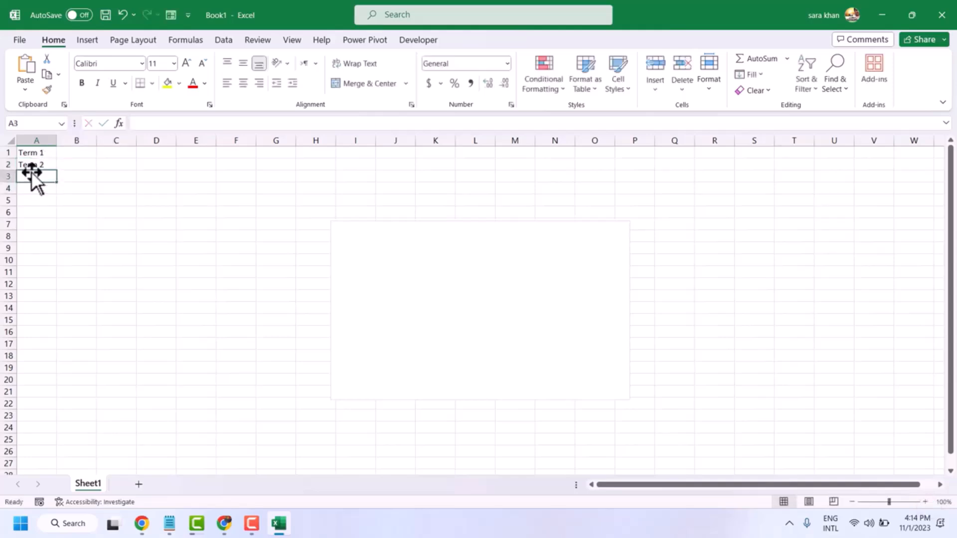
pyautogui.write('Term 3')
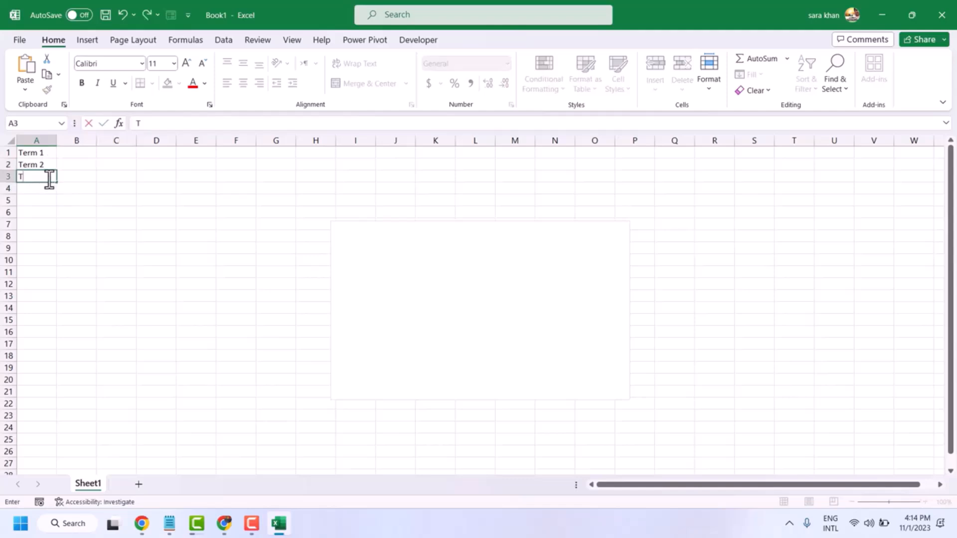
# - Enter the values 33, 56 and 33 in cells B1 to B3
pyautogui.click(72, 156)
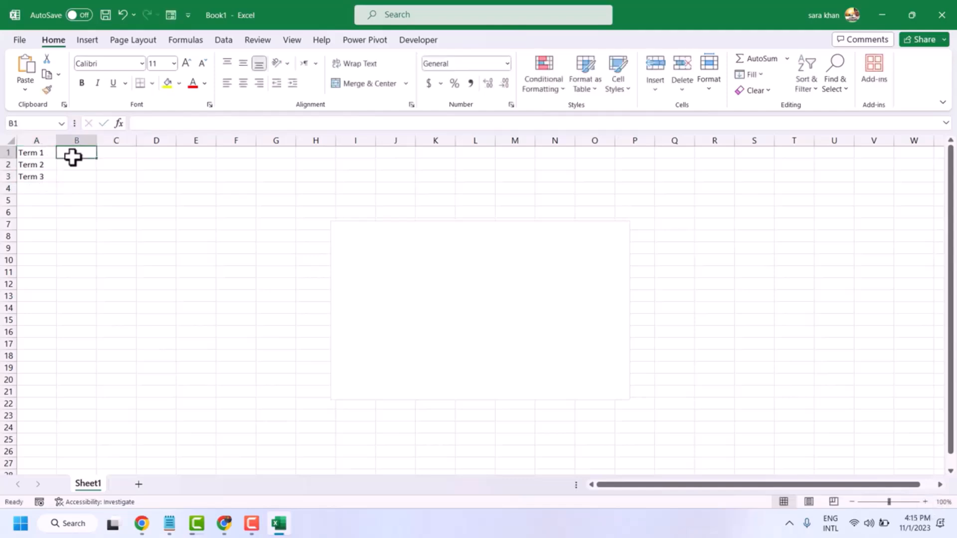
pyautogui.write('33')
pyautogui.press('Return')
pyautogui.write('56')
pyautogui.click(74, 180)
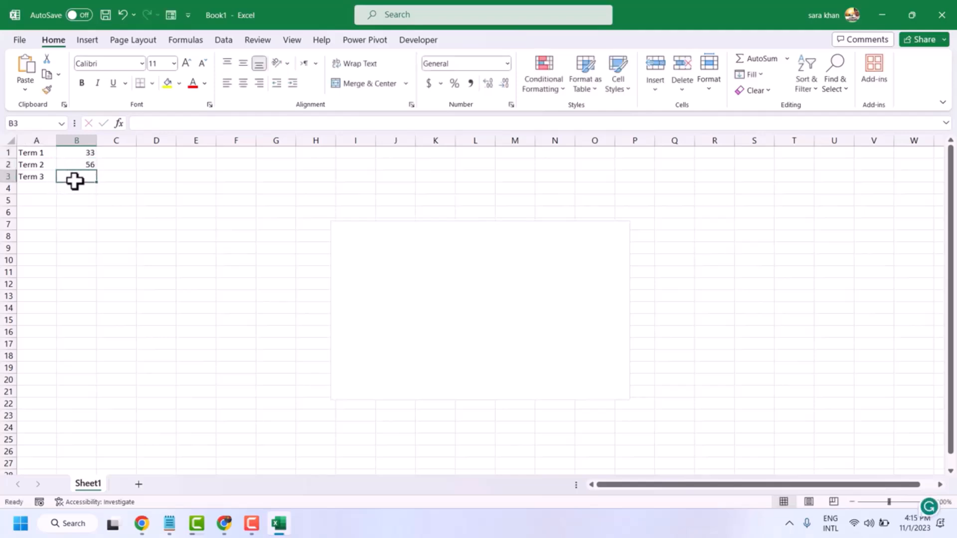
pyautogui.write('33')
pyautogui.press('Return')
pyautogui.press('Return')
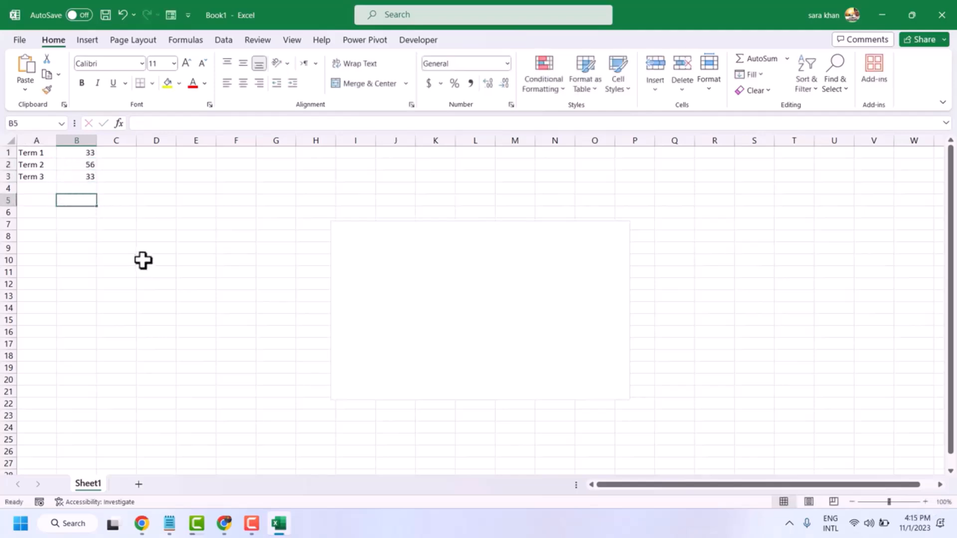
# - Insert a 2-D clustered column chart from the data in A1:B3
pyautogui.moveTo(24, 152); pyautogui.dragTo(92, 184)
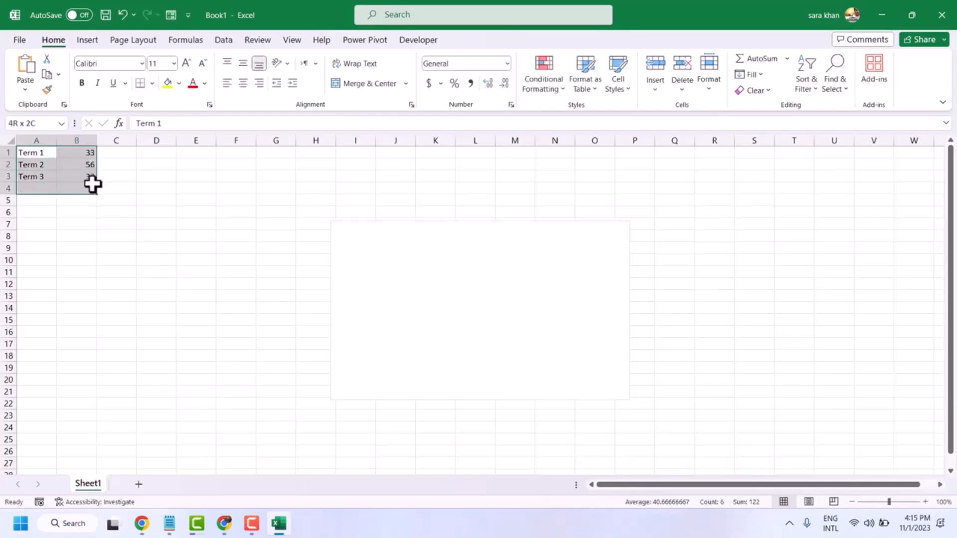
pyautogui.click(92, 185)
pyautogui.moveTo(19, 152); pyautogui.dragTo(75, 180)
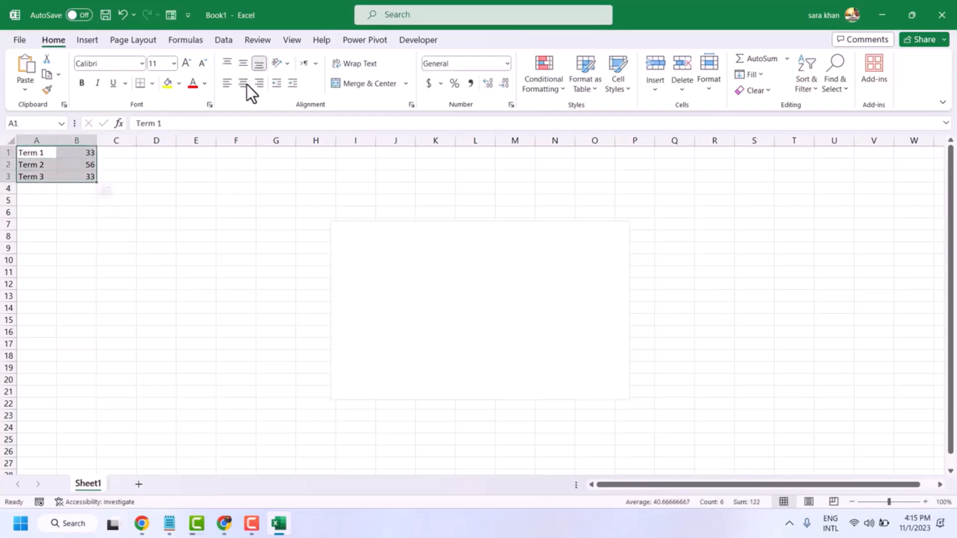
pyautogui.click(87, 39)
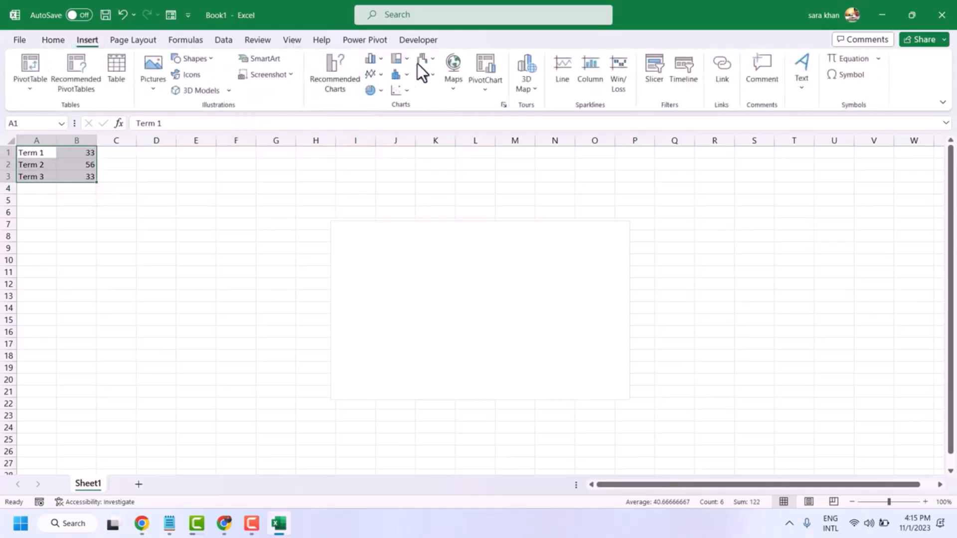
pyautogui.click(381, 57)
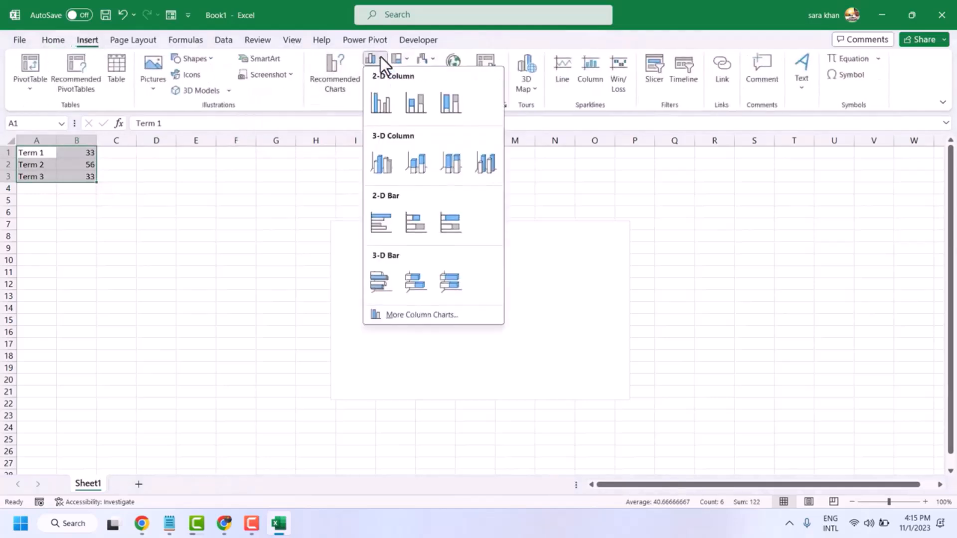
pyautogui.click(378, 101)
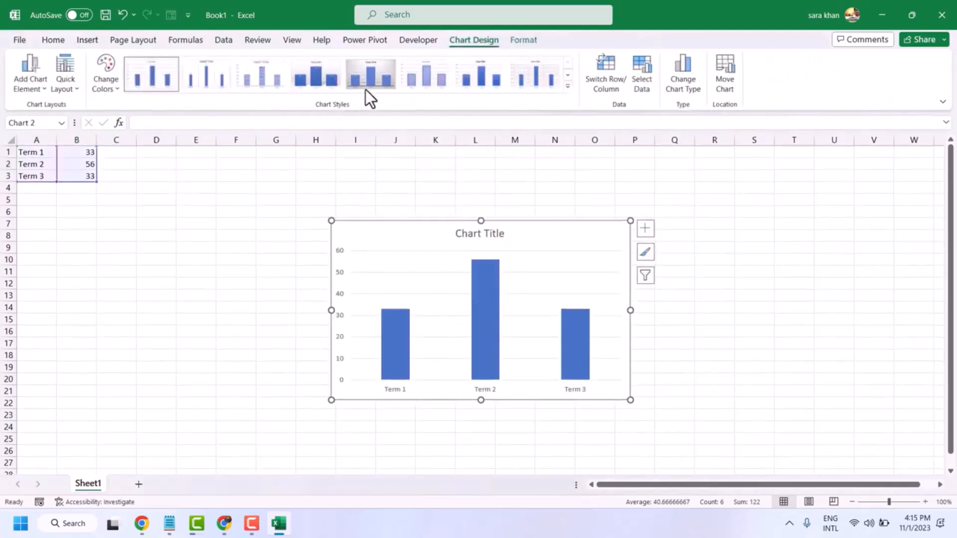
# - Apply the second chart style with rotated data labels, and enlarge the chart by extending its upper-left corner to about cell F5
pyautogui.click(439, 75)
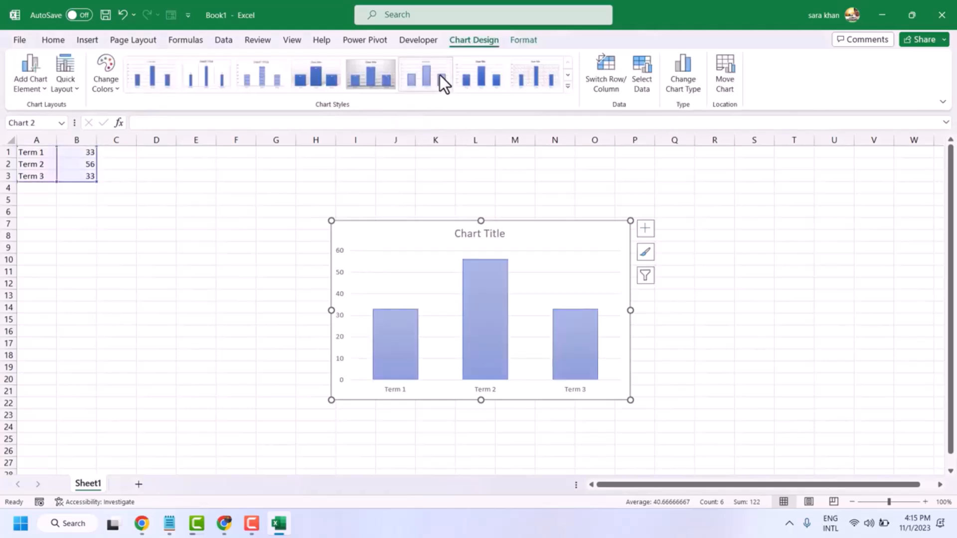
pyautogui.click(519, 74)
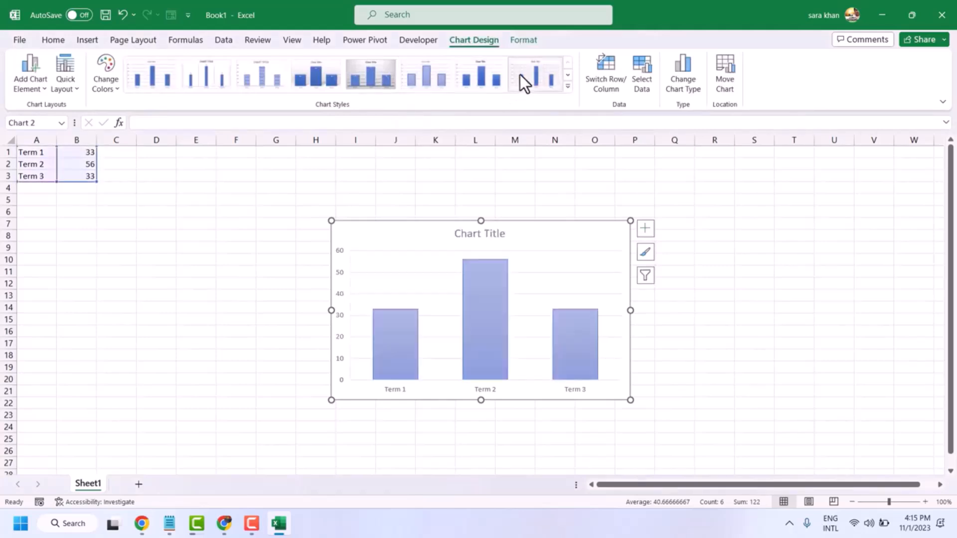
pyautogui.click(205, 74)
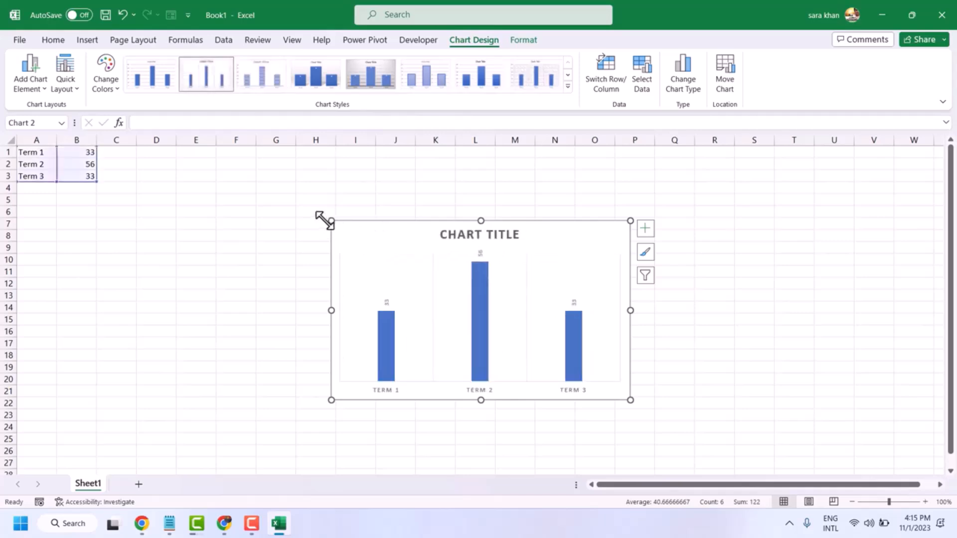
pyautogui.moveTo(329, 220); pyautogui.dragTo(218, 193)
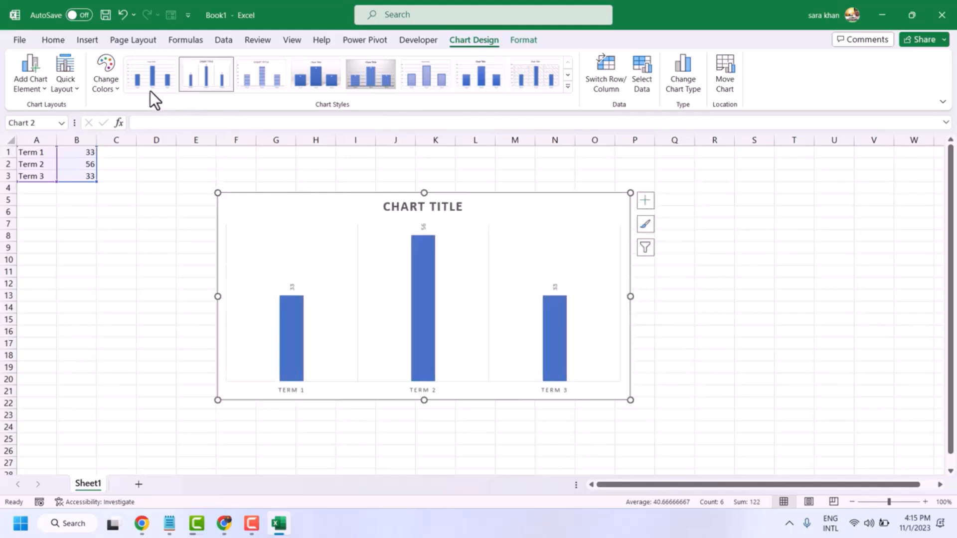
# - Recolor the chart with the second Colorful palette and apply the first chart style
pyautogui.click(116, 85)
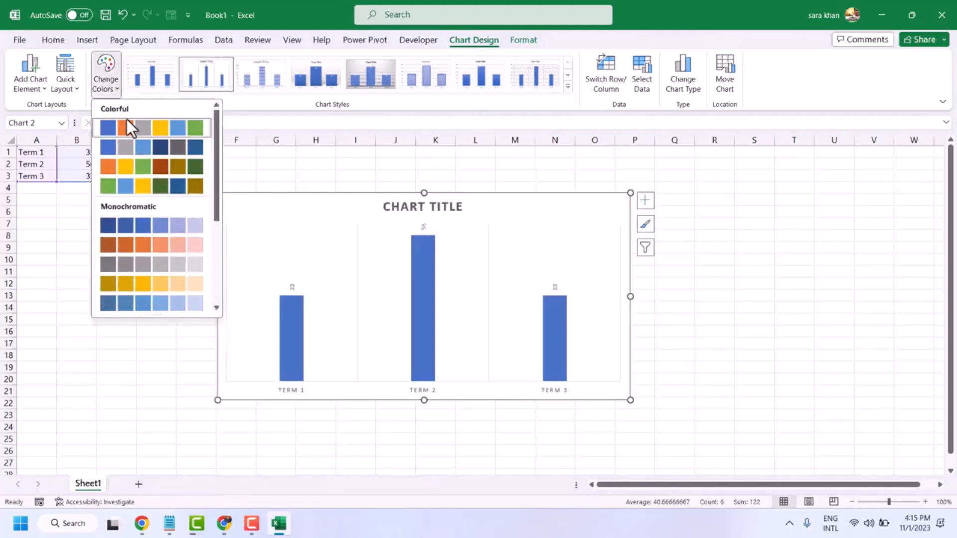
pyautogui.click(107, 149)
pyautogui.click(149, 81)
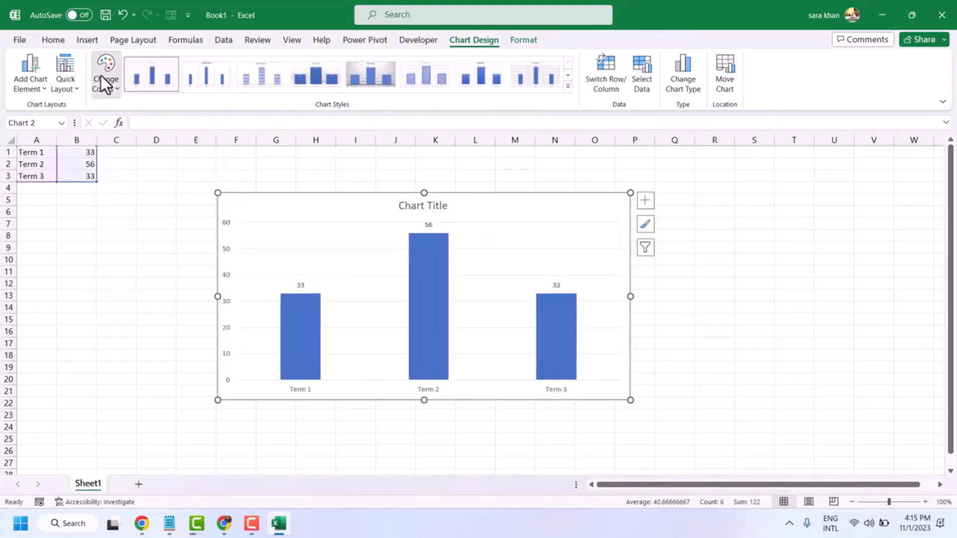
# - Apply the first Monochromatic palette to the chart, trying the fourth chart style and returning to the first
pyautogui.click(102, 74)
pyautogui.click(106, 222)
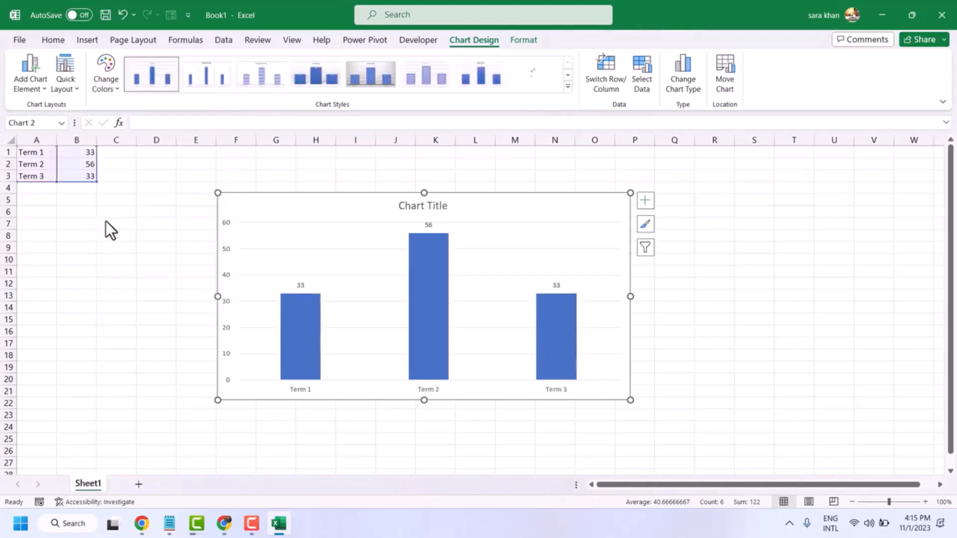
pyautogui.click(318, 74)
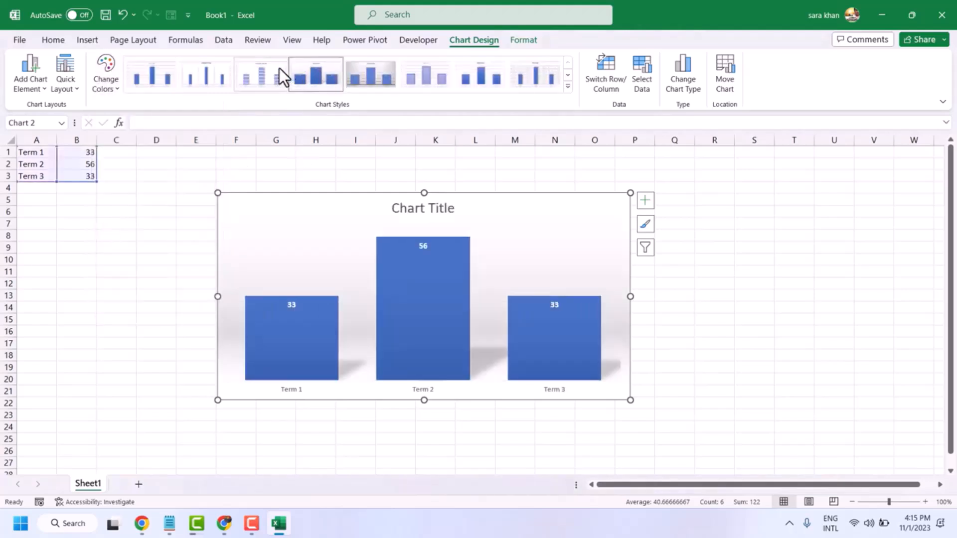
pyautogui.click(156, 68)
# - Replace the chart title's placeholder text with "Name for this chrt"
pyautogui.click(411, 205)
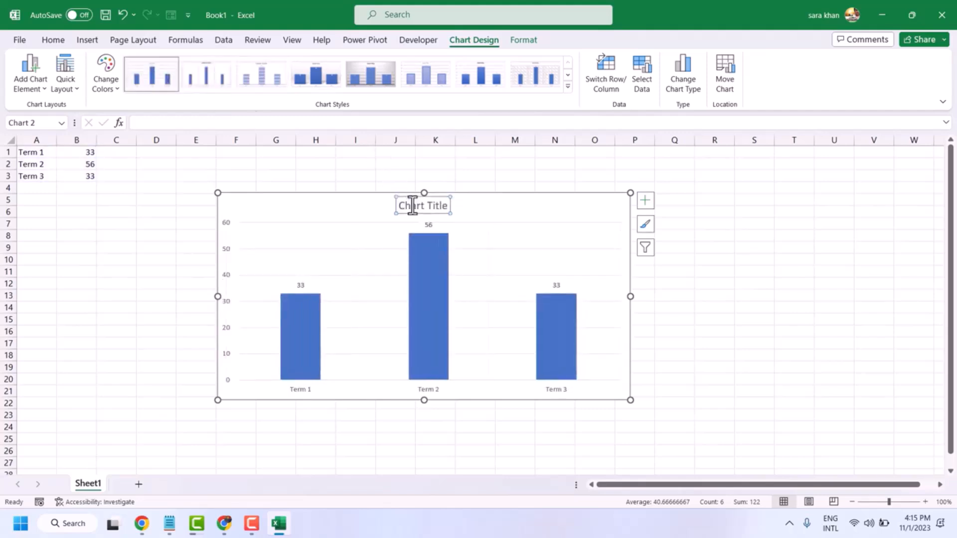
pyautogui.doubleClick(426, 206)
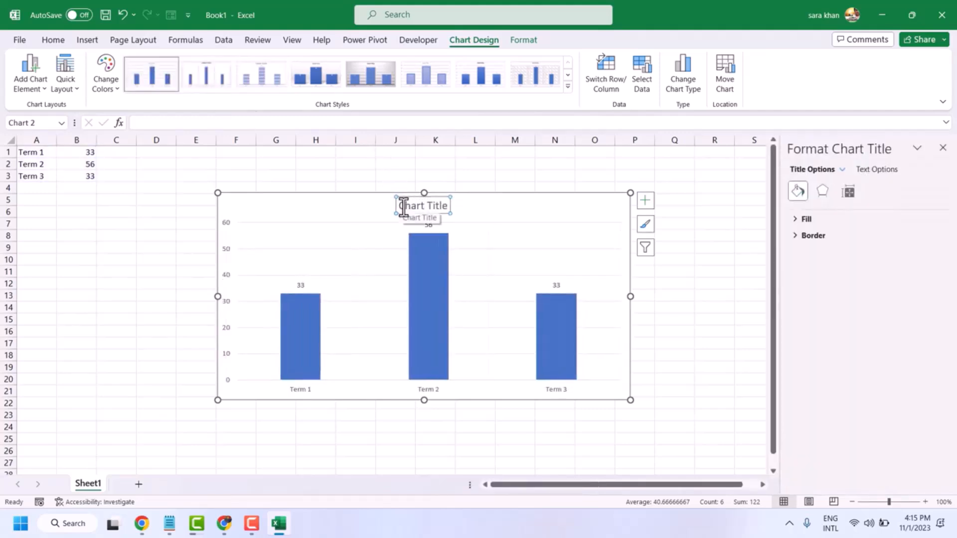
pyautogui.click(410, 202)
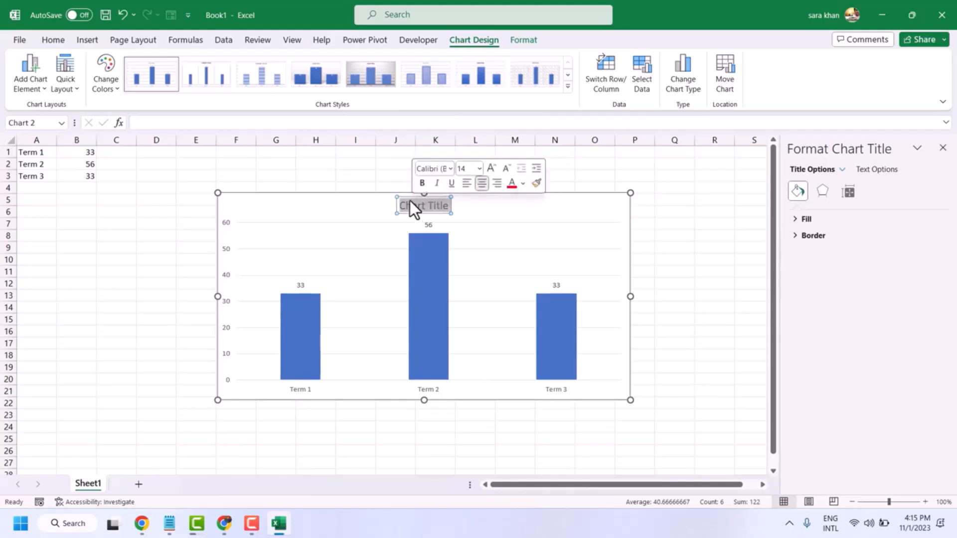
pyautogui.tripleClick(412, 202)
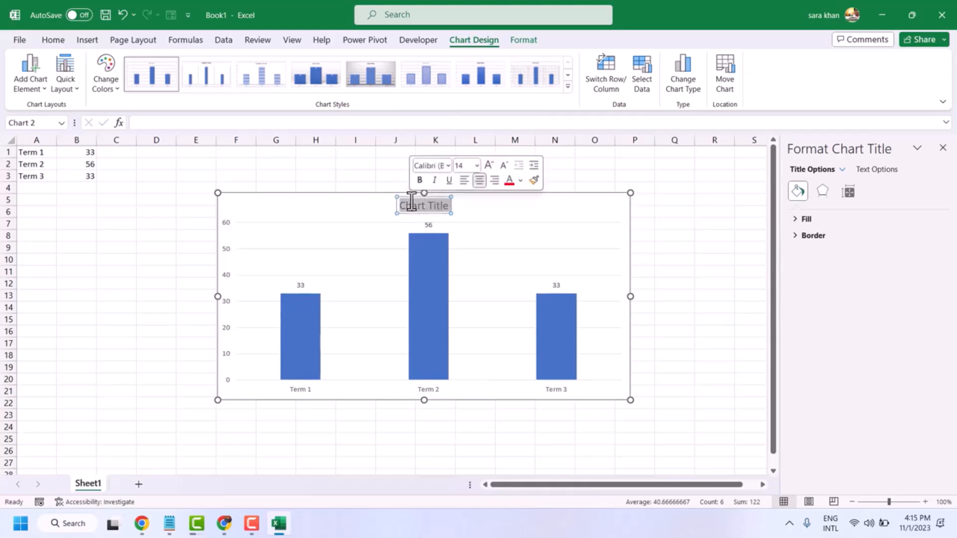
pyautogui.write('Name')
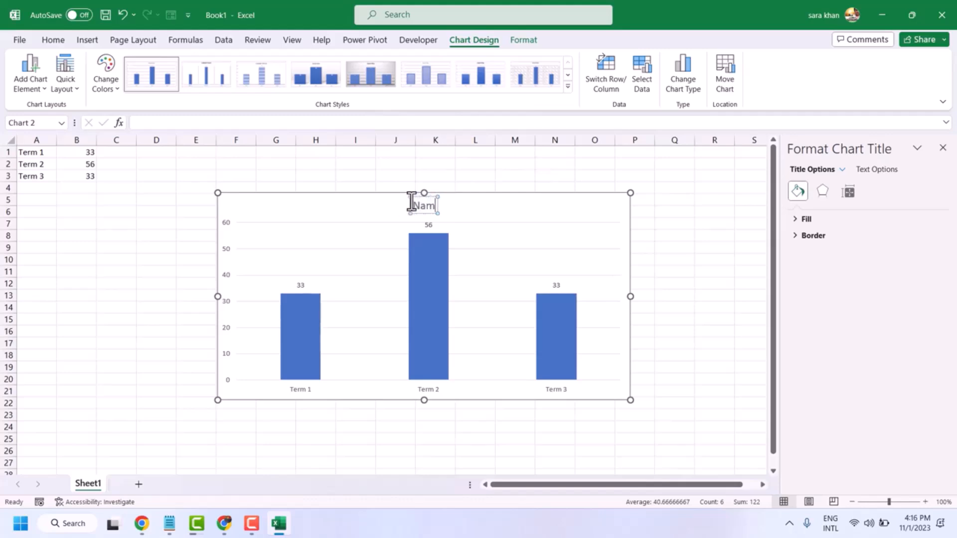
pyautogui.write(' for this')
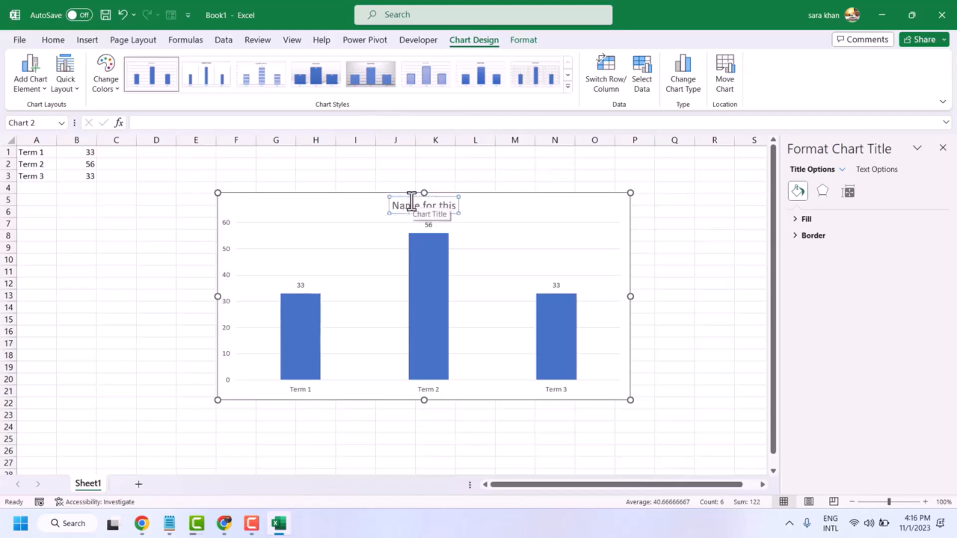
pyautogui.write(' chrt')
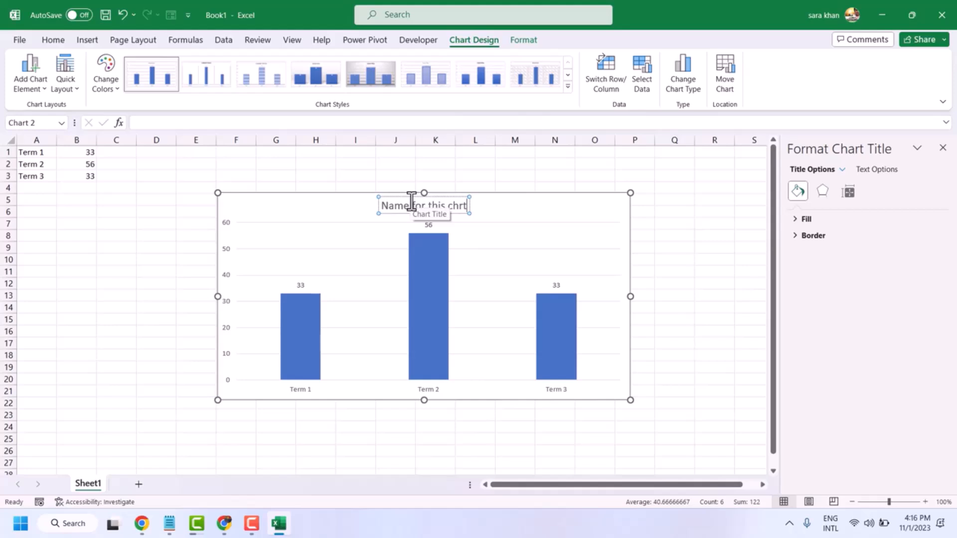
# - Correct the misspelled last word of the chart title so it reads "Name for this chart"
pyautogui.press('BackSpace')
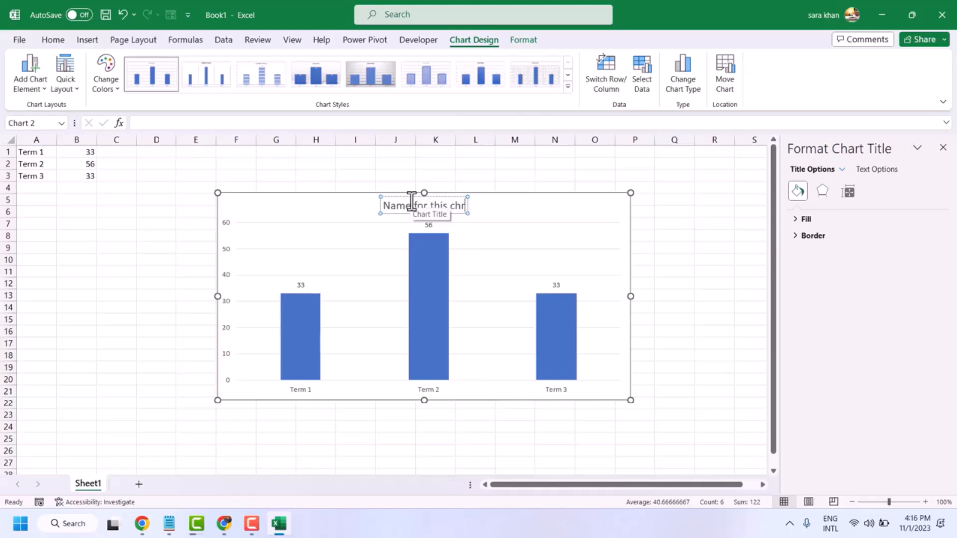
pyautogui.press('BackSpace')
pyautogui.write('art')
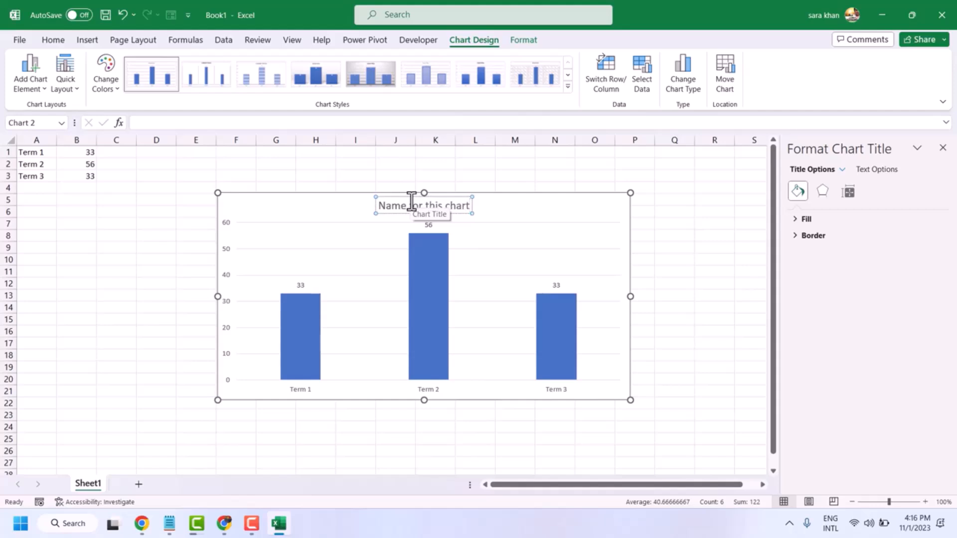
pyautogui.click(682, 190)
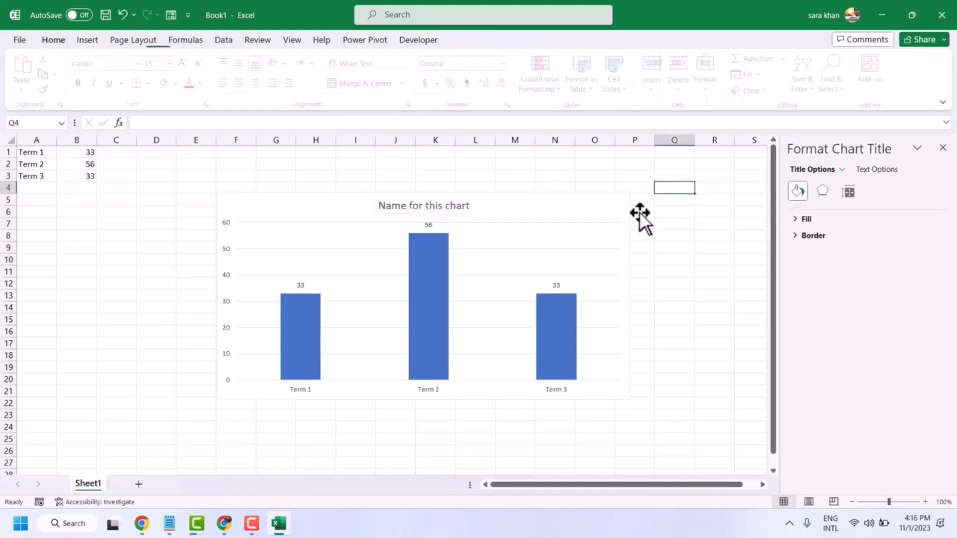
pyautogui.click(530, 249)
pyautogui.doubleClick(86, 151)
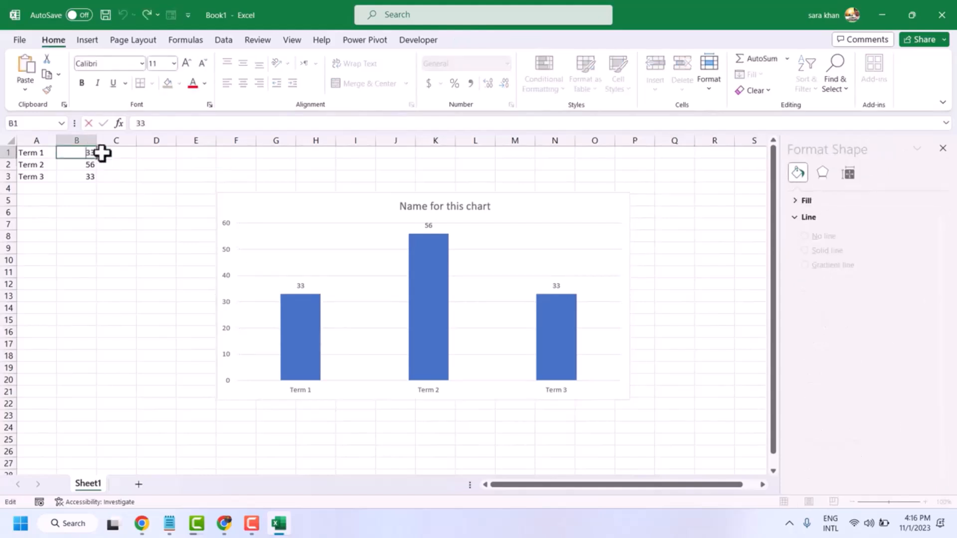
pyautogui.write('71')
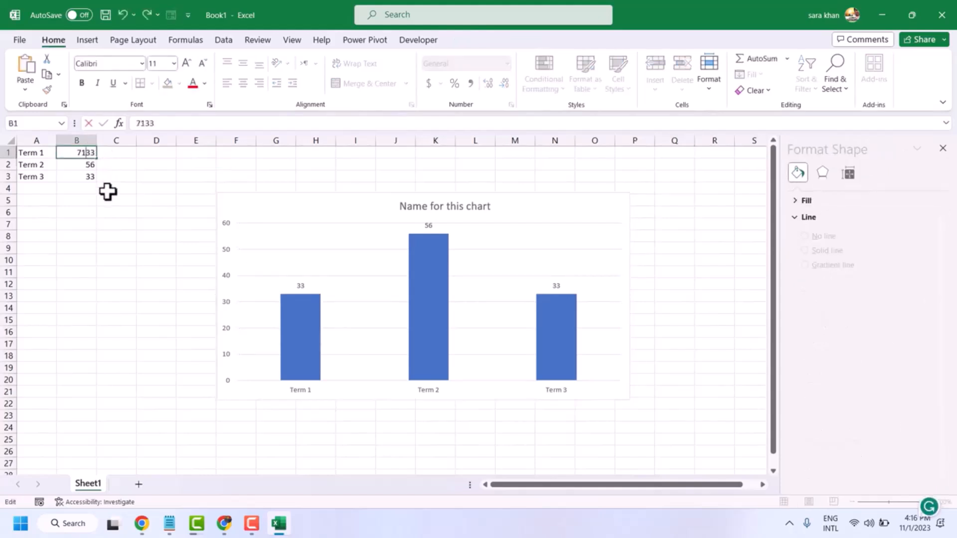
pyautogui.click(105, 169)
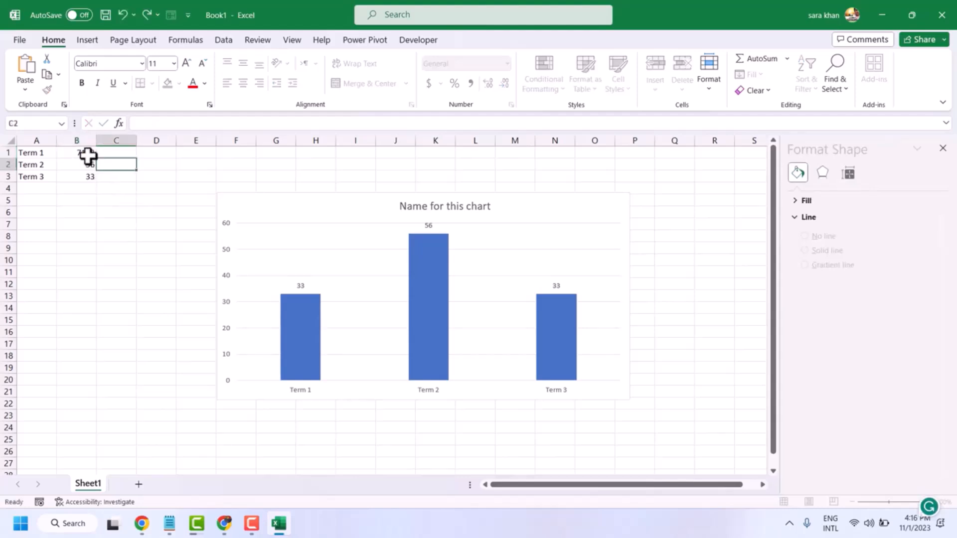
# - Set the Term 1 value in cell B1 to 71
pyautogui.click(85, 153)
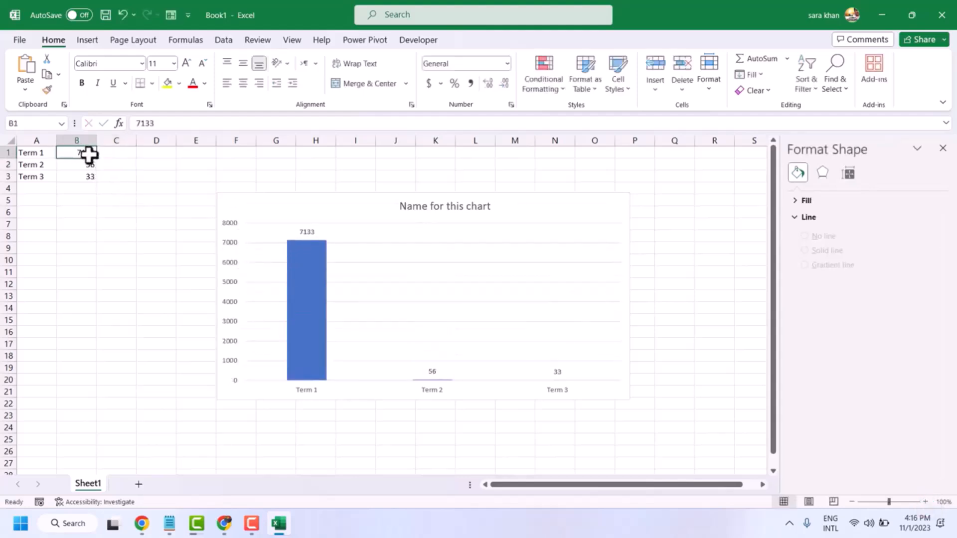
pyautogui.write('71')
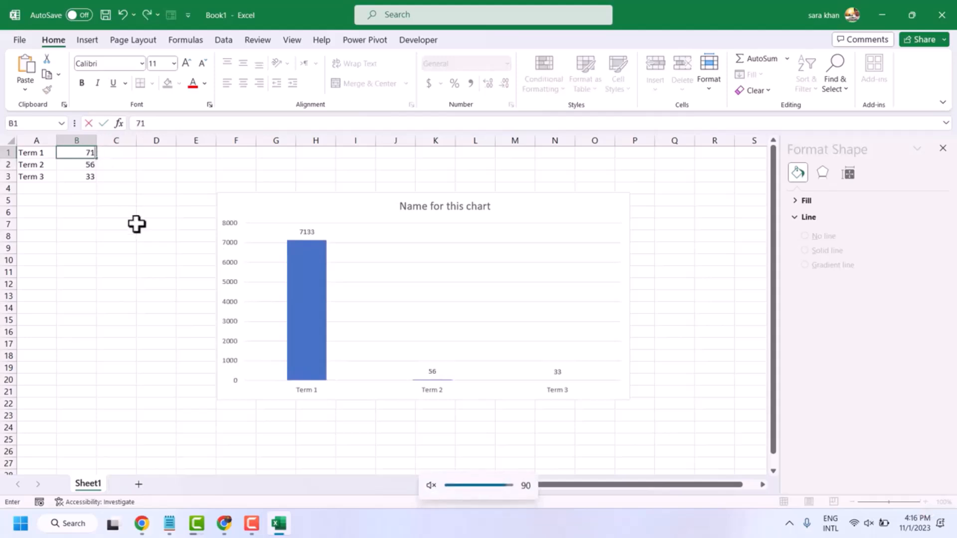
pyautogui.click(175, 199)
# - Apply the second-to-last chart style, with wide semi-transparent columns, and recolor the chart with the second Monochromatic palette (orange)
pyautogui.click(263, 210)
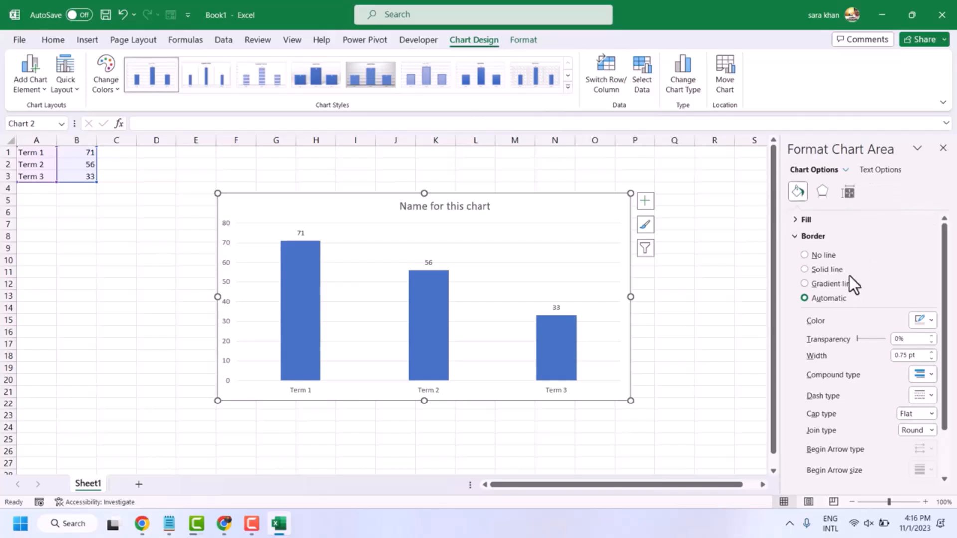
pyautogui.scroll(-2, 823, 309)
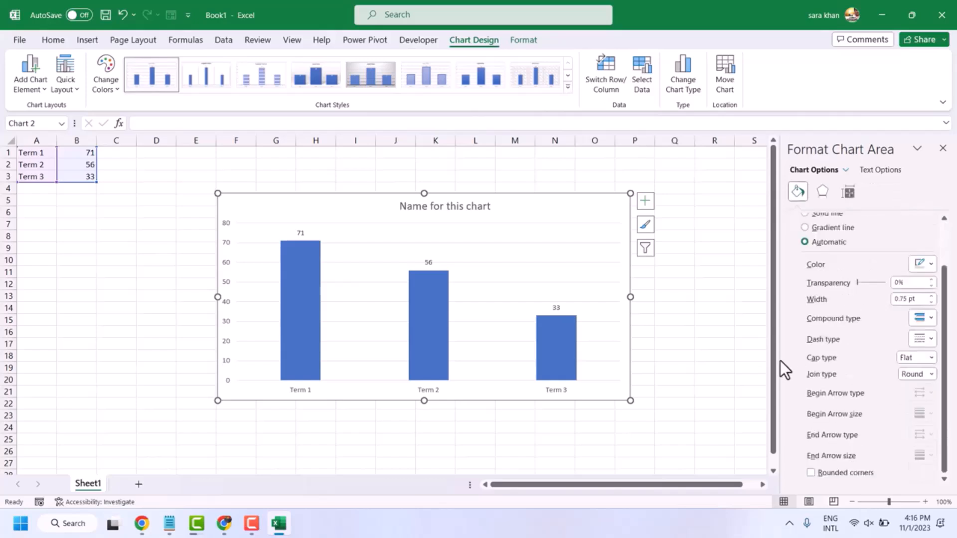
pyautogui.click(645, 226)
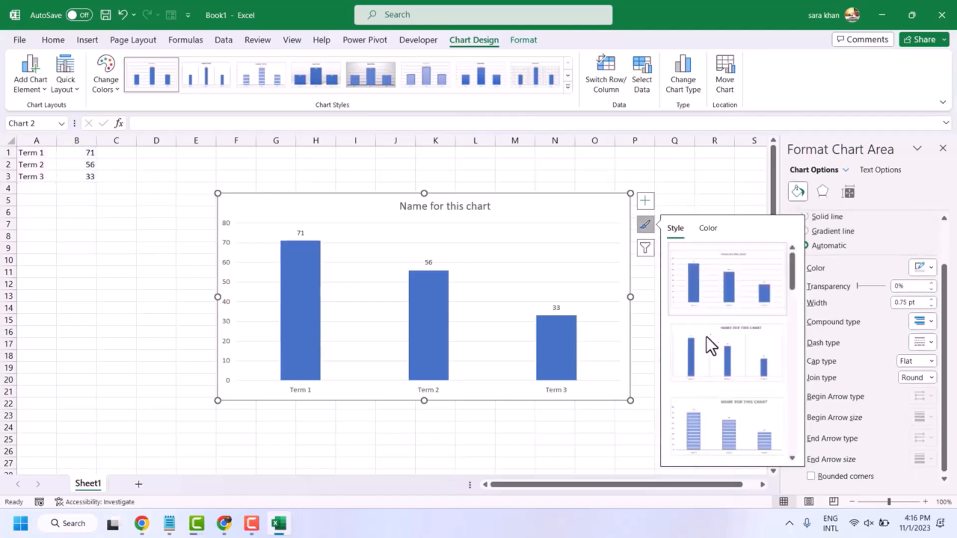
pyautogui.click(707, 337)
pyautogui.scroll(-10, 704, 338)
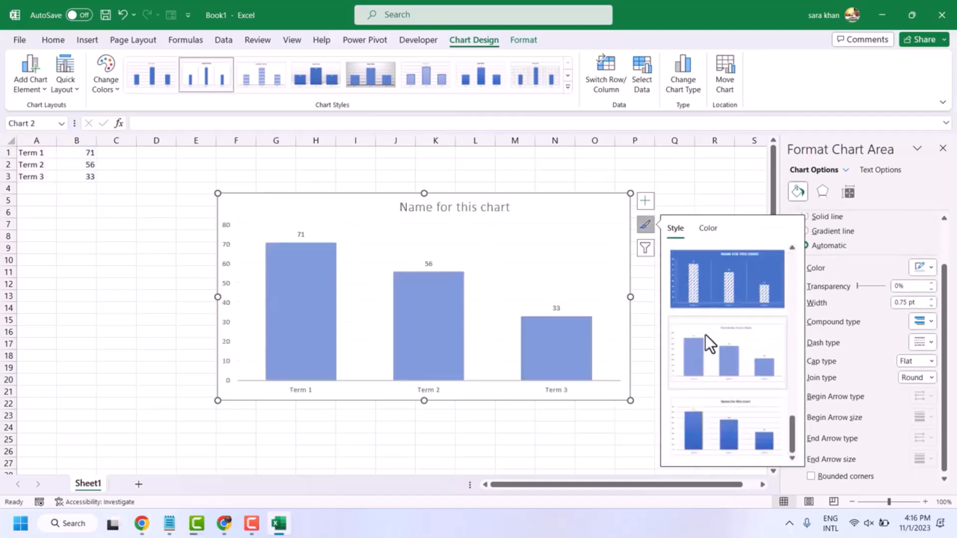
pyautogui.click(704, 349)
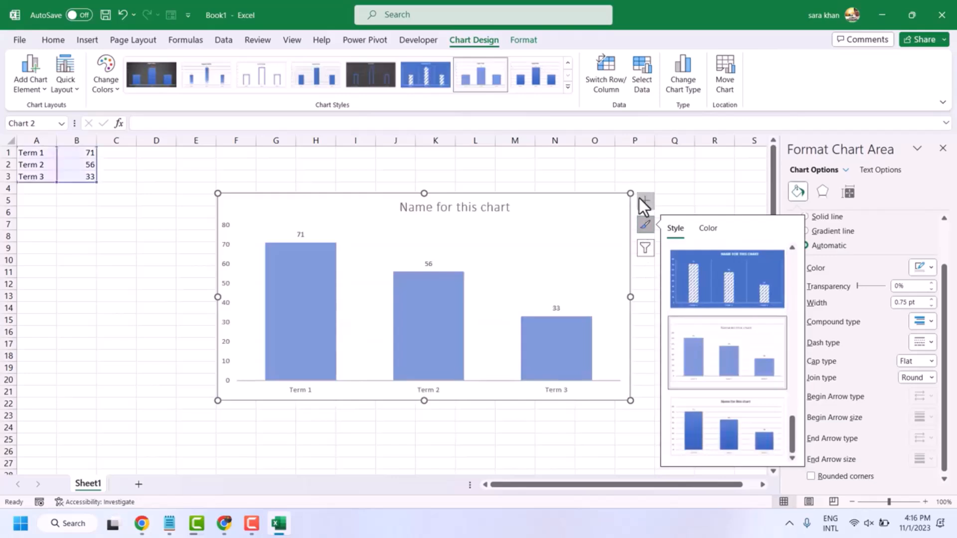
pyautogui.click(714, 229)
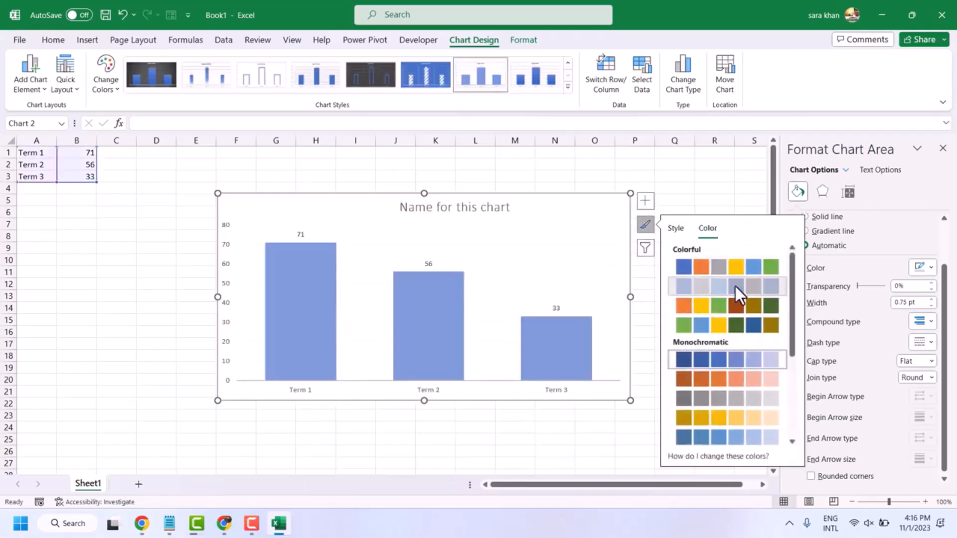
pyautogui.click(740, 377)
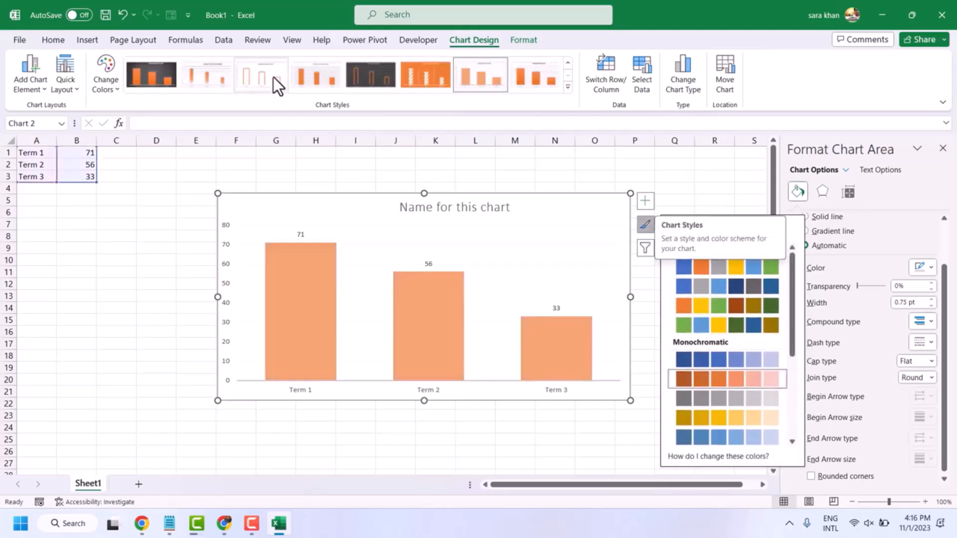
# - Add a data table, error bars, a legend, a linear trendline and axis titles to the chart
pyautogui.click(645, 204)
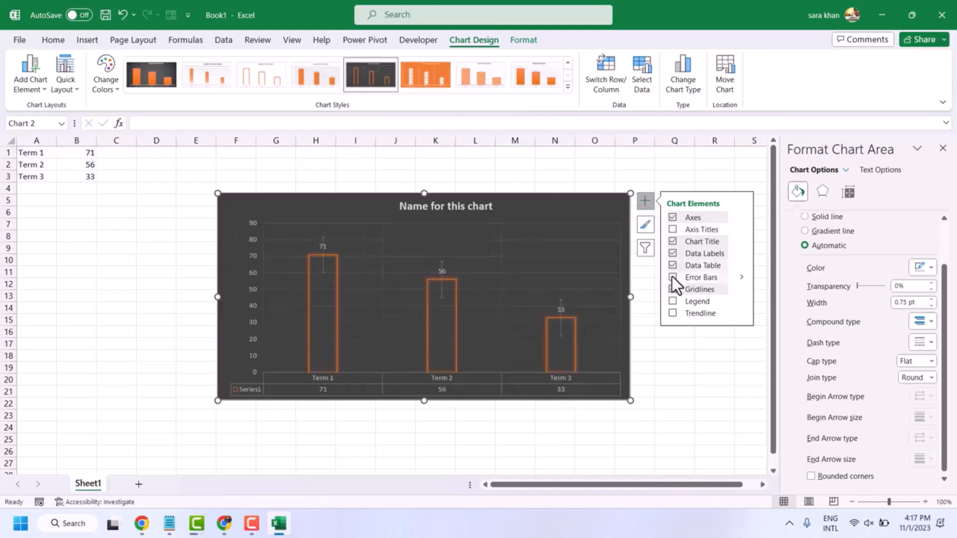
pyautogui.click(672, 277)
pyautogui.click(672, 289)
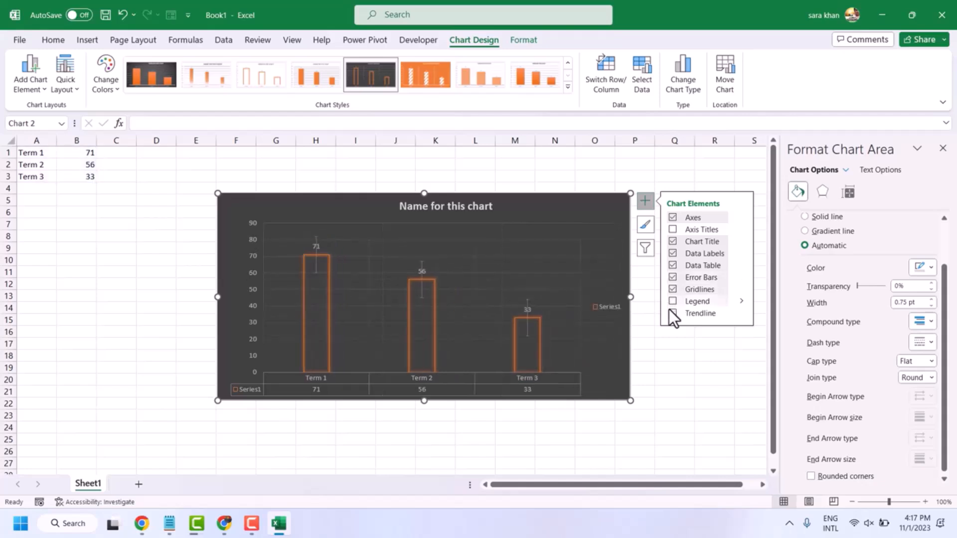
pyautogui.click(672, 301)
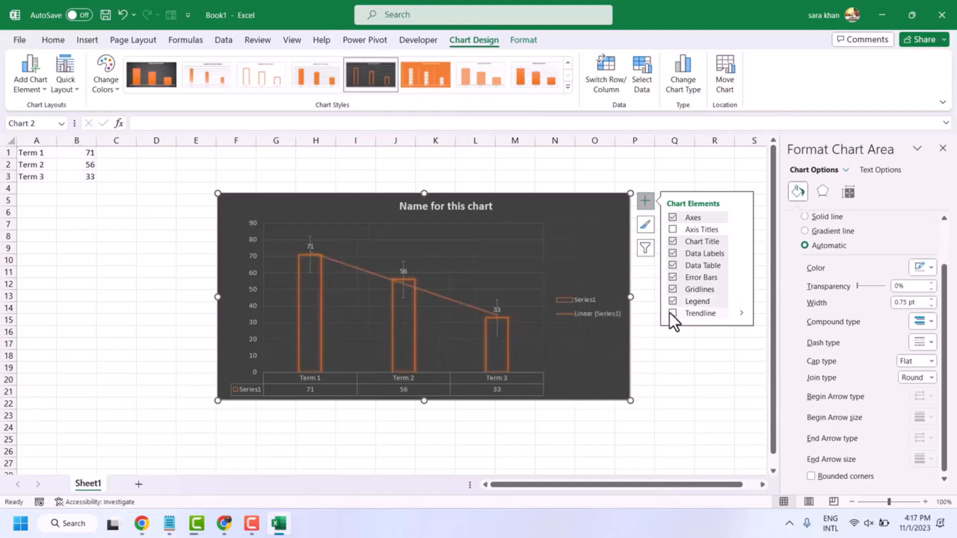
pyautogui.click(673, 313)
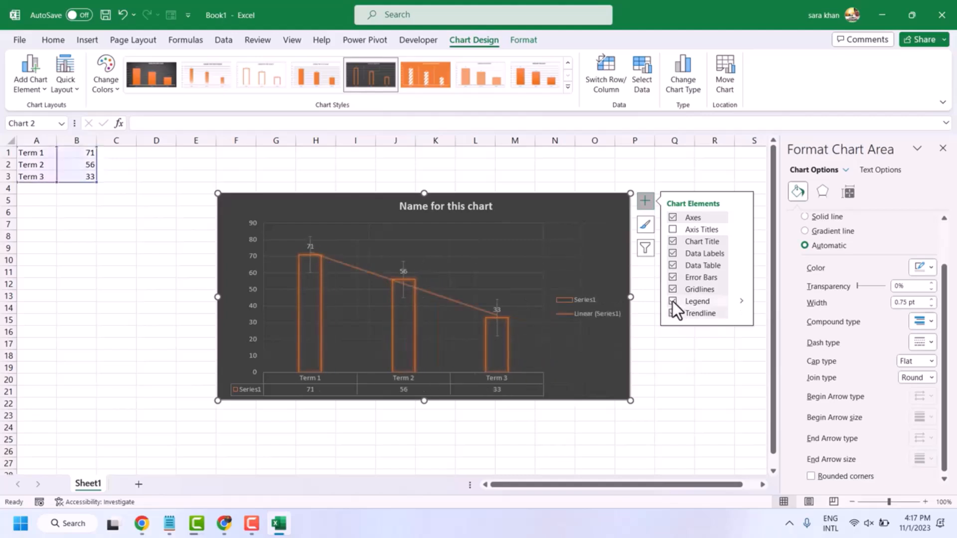
pyautogui.click(671, 230)
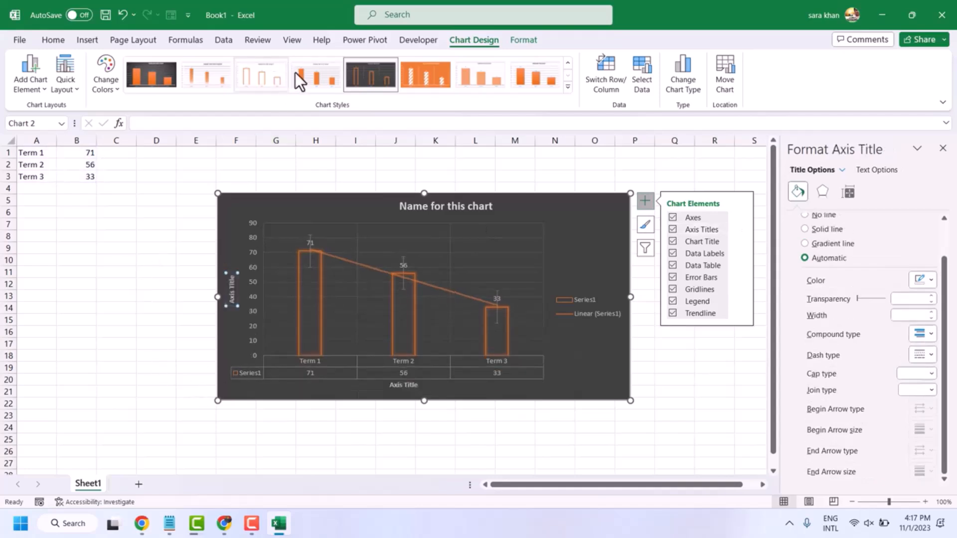
# - Try the chart style with outlined columns, and apply the one with gradient-filled orange columns and an uppercase title
pyautogui.click(262, 76)
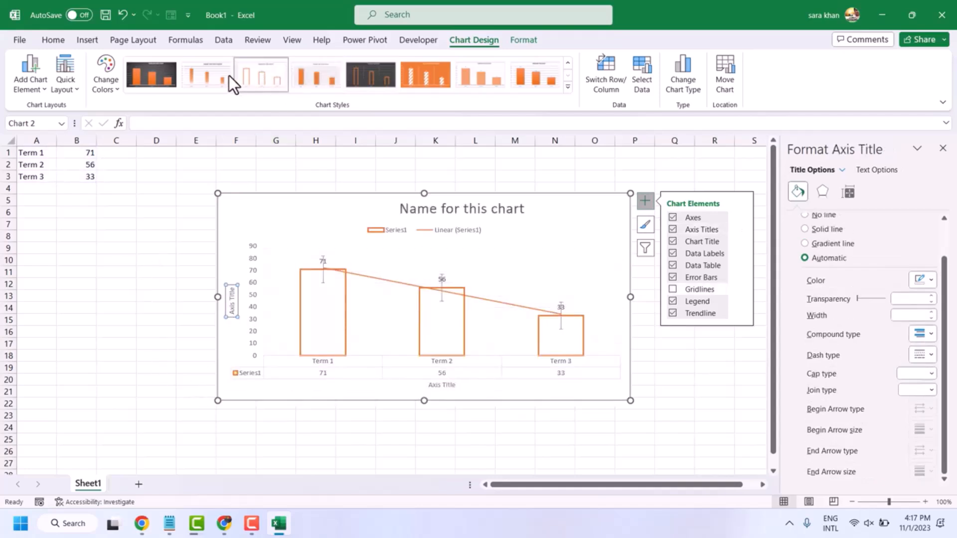
pyautogui.click(215, 76)
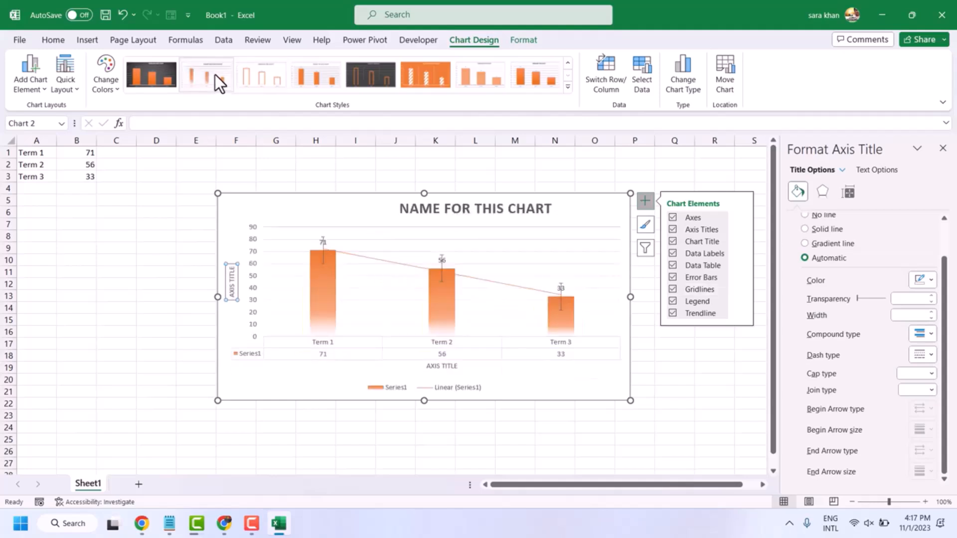
pyautogui.click(670, 389)
pyautogui.scroll(-2, 543, 229)
pyautogui.scroll(2, 542, 229)
# - Move the column chart down so its upper-left corner sits at about cell B19
pyautogui.click(294, 207)
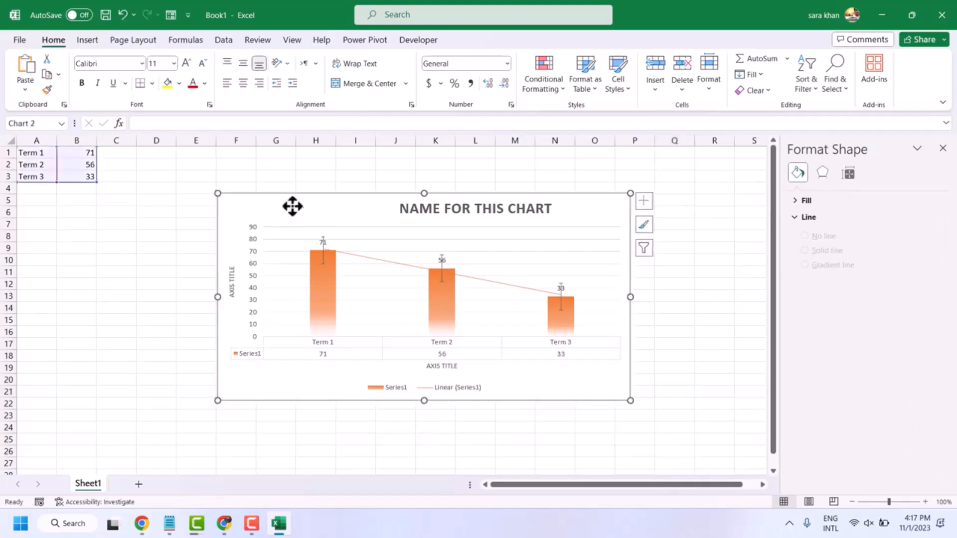
pyautogui.moveTo(287, 209); pyautogui.dragTo(136, 381)
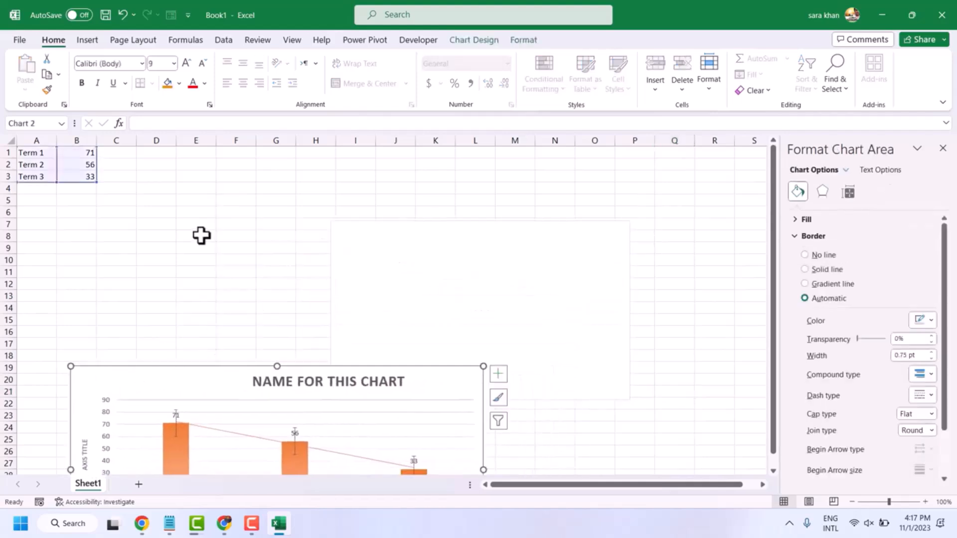
pyautogui.click(199, 235)
# - Insert a 3-D pie chart from the term data in A1:B3
pyautogui.moveTo(29, 148); pyautogui.dragTo(85, 173)
pyautogui.click(89, 39)
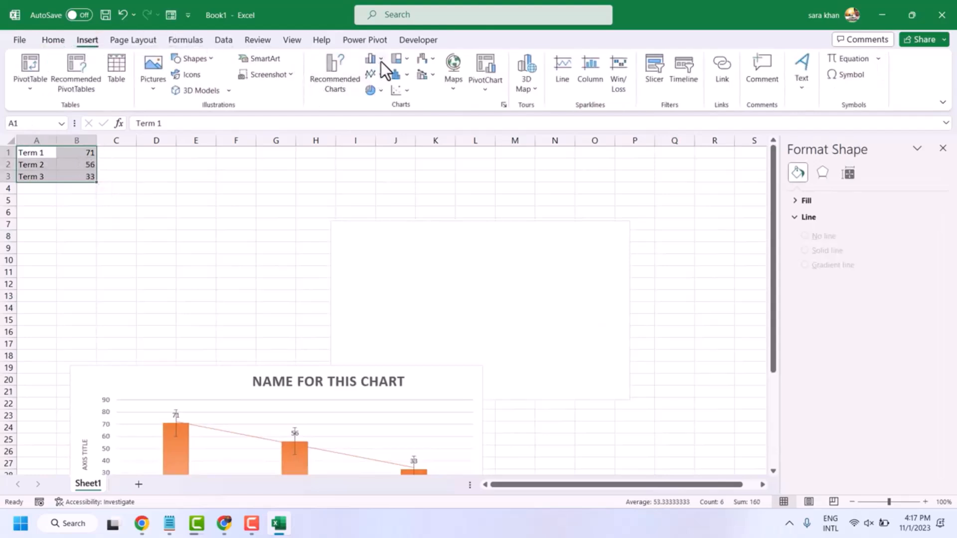
pyautogui.click(378, 89)
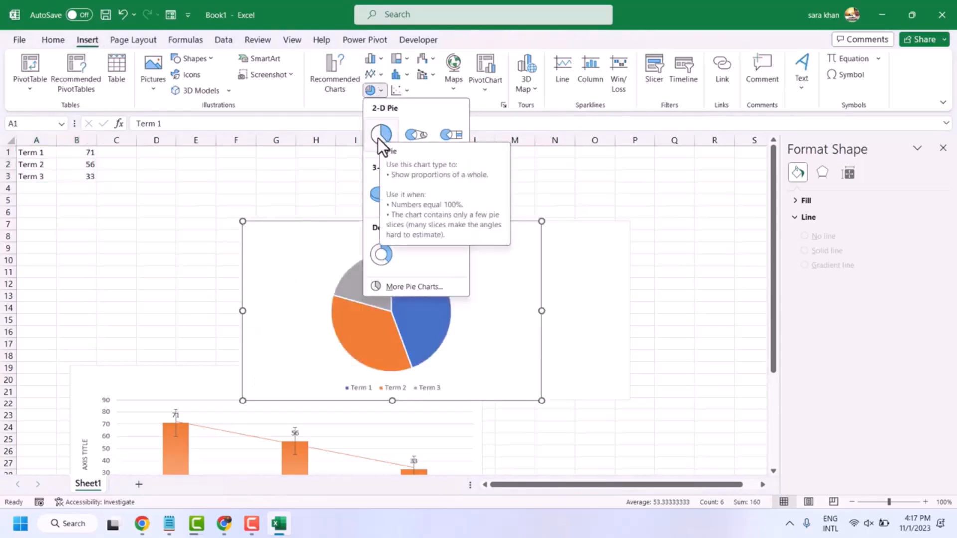
pyautogui.click(378, 193)
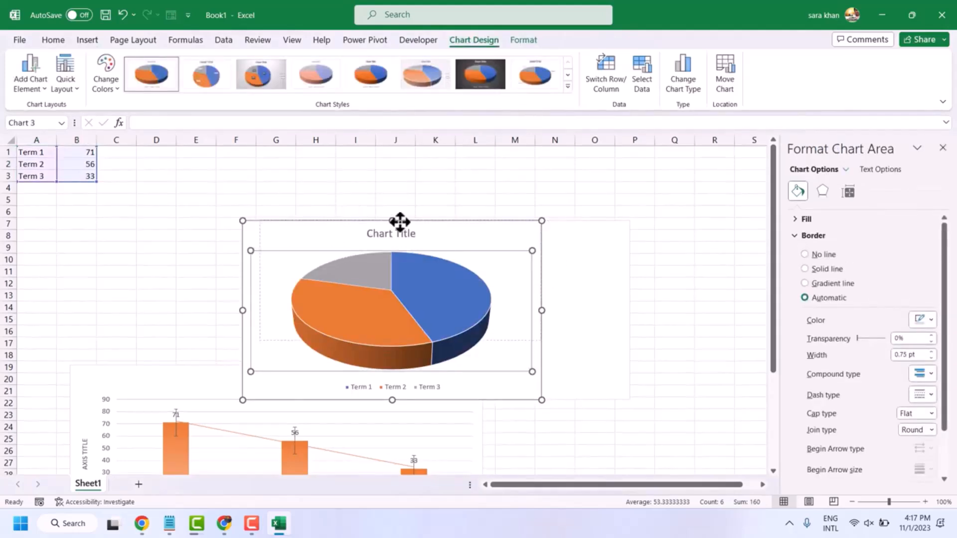
# - Shift the pie chart's plot area up and apply the seventh quick layout, with a legend beside the pie and no title
pyautogui.moveTo(323, 299); pyautogui.dragTo(332, 266)
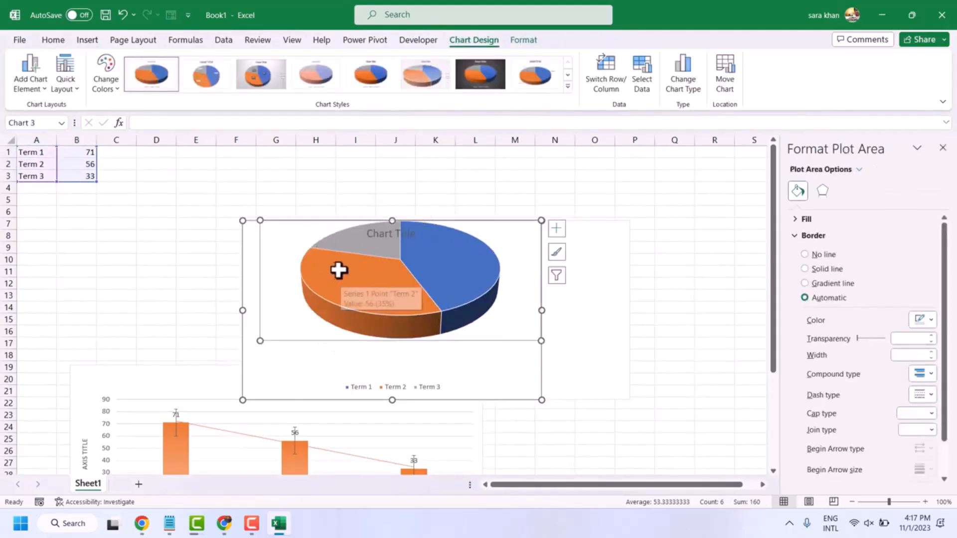
pyautogui.click(65, 72)
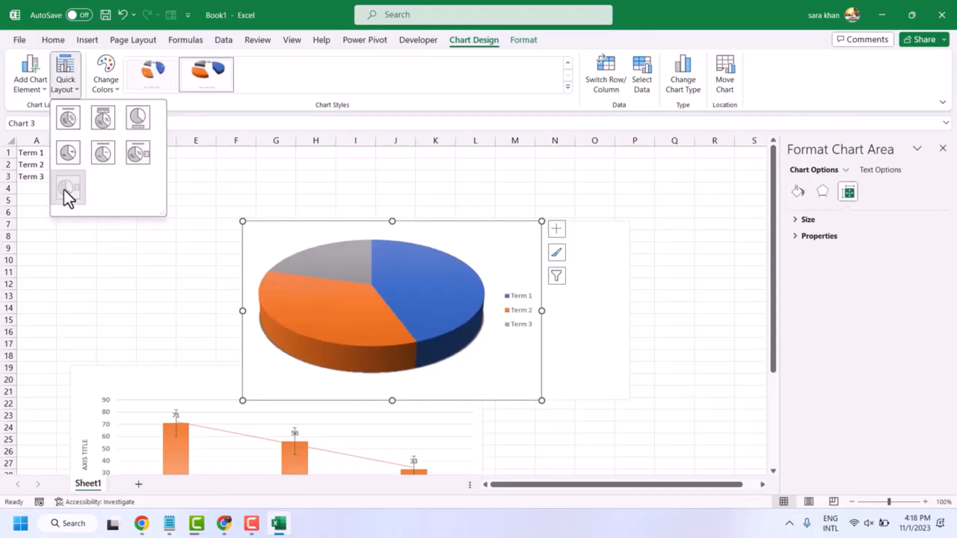
pyautogui.click(64, 190)
pyautogui.click(654, 229)
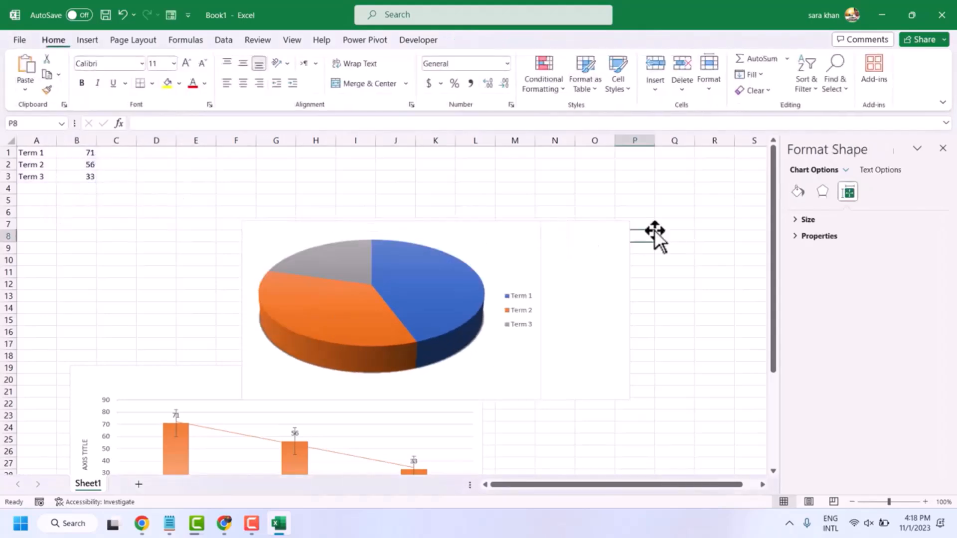